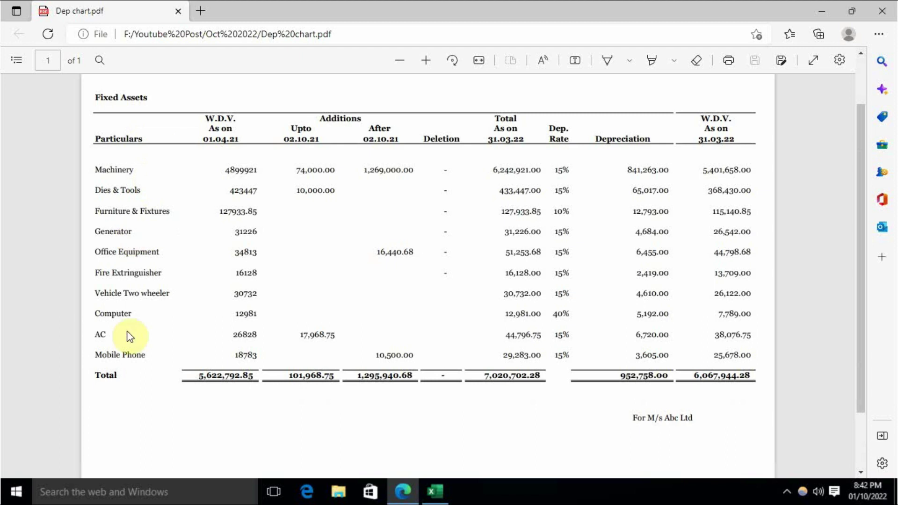
# - Look over the Fixed Assets depreciation chart of M/s ABC Ltd in the PDF, from the title to the totals
pyautogui.scroll(2, 129, 333)
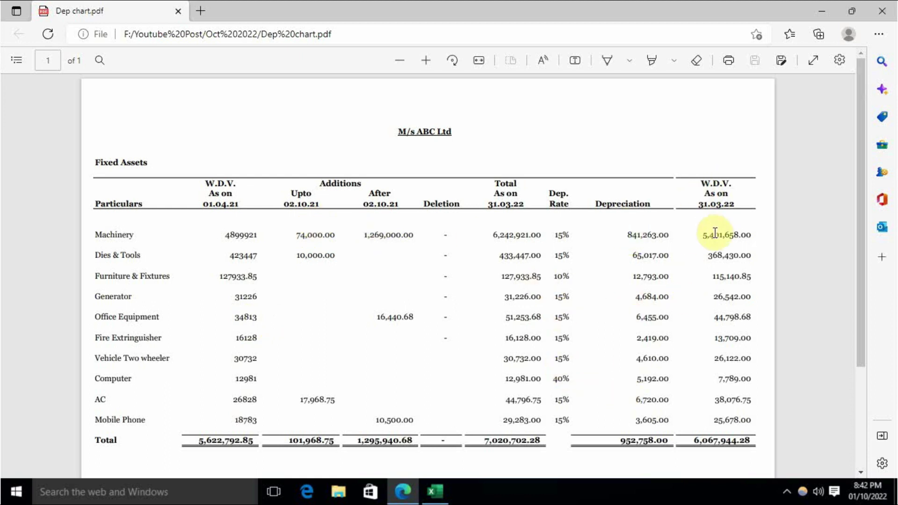
pyautogui.scroll(-3, 601, 375)
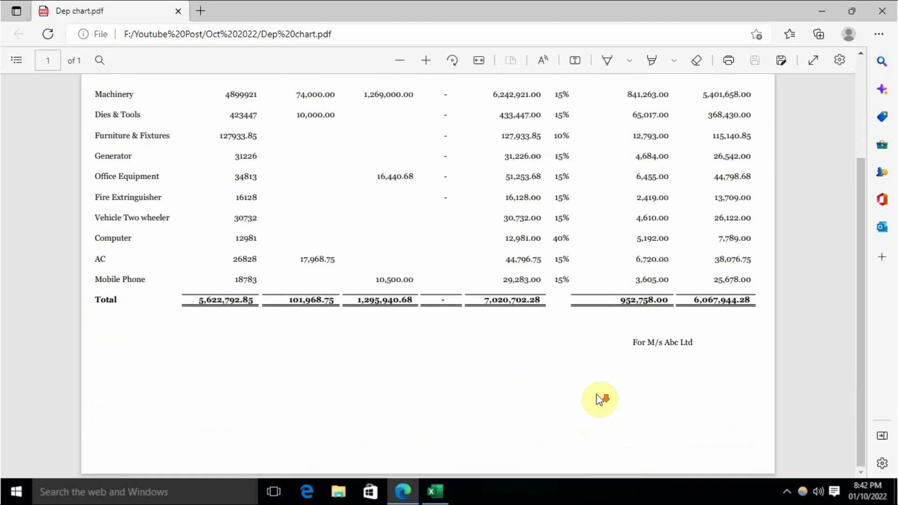
pyautogui.scroll(3, 561, 346)
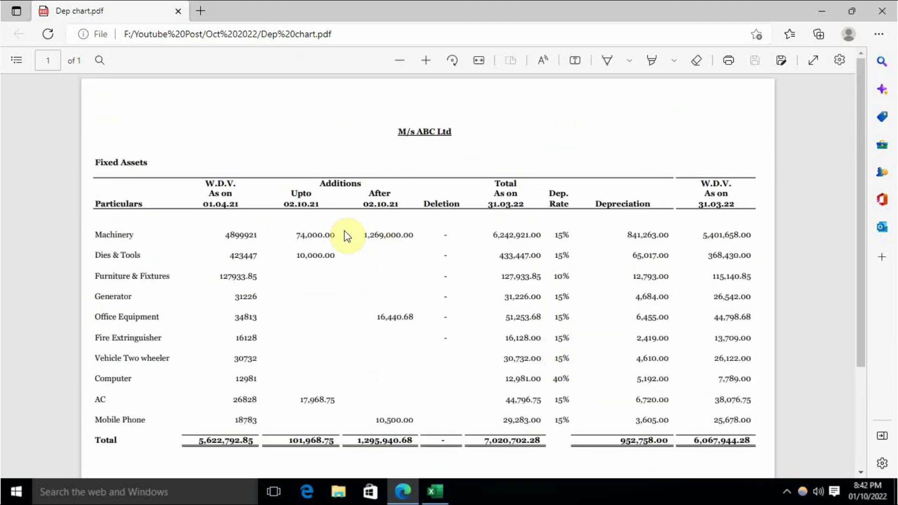
pyautogui.scroll(-3, 347, 235)
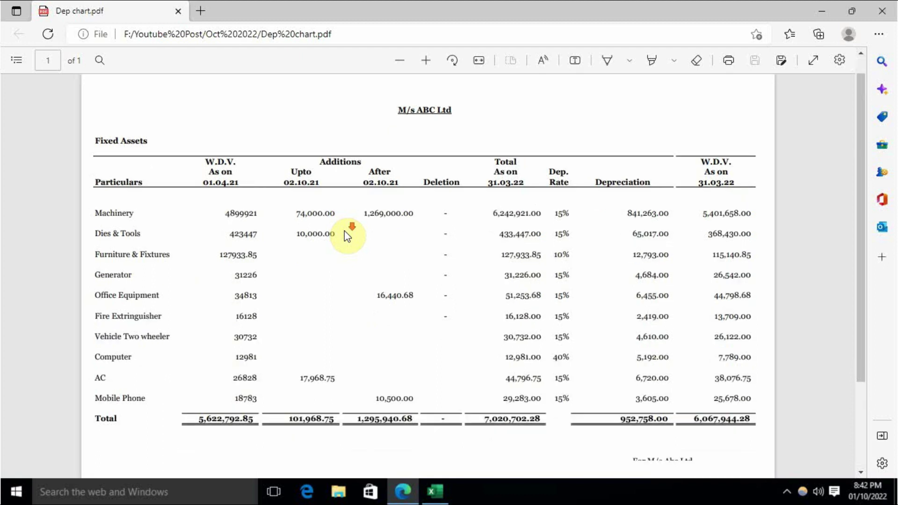
pyautogui.scroll(1, 347, 236)
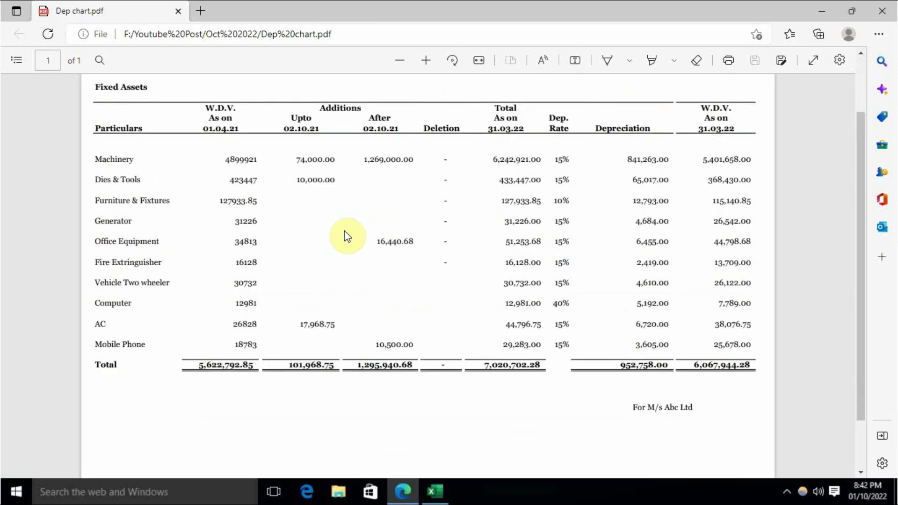
# - Switch to the Dep Chart workbook in Excel and look over the whole fixed assets schedule, from the company heading to the Total row
pyautogui.click(435, 491)
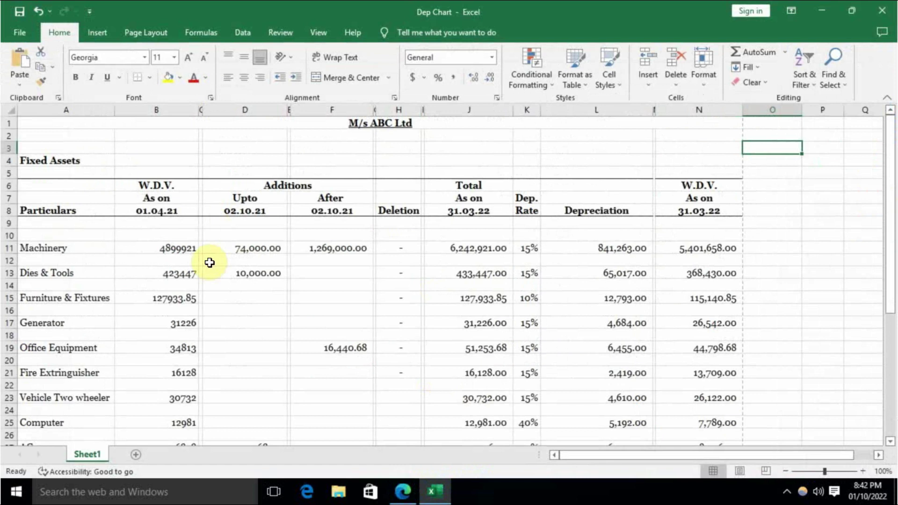
pyautogui.scroll(-3, 189, 179)
pyautogui.scroll(-4, 190, 179)
pyautogui.scroll(7, 219, 216)
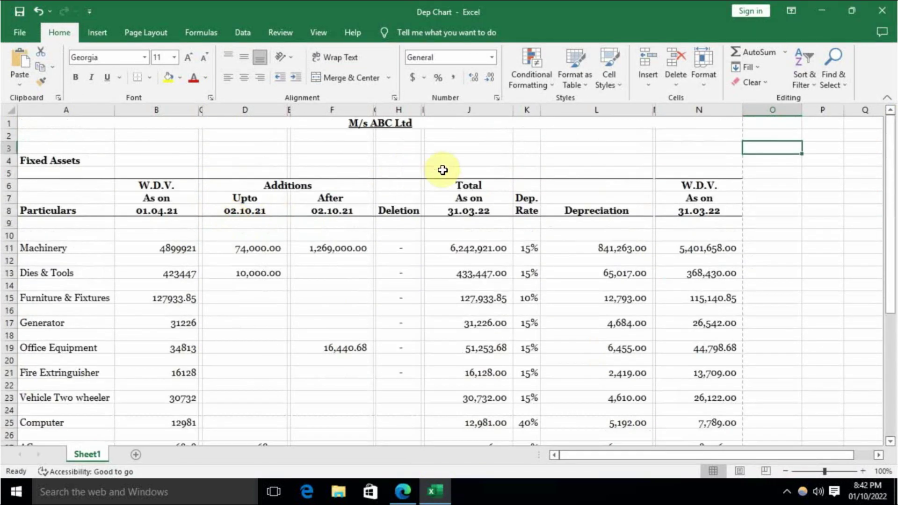
pyautogui.click(492, 148)
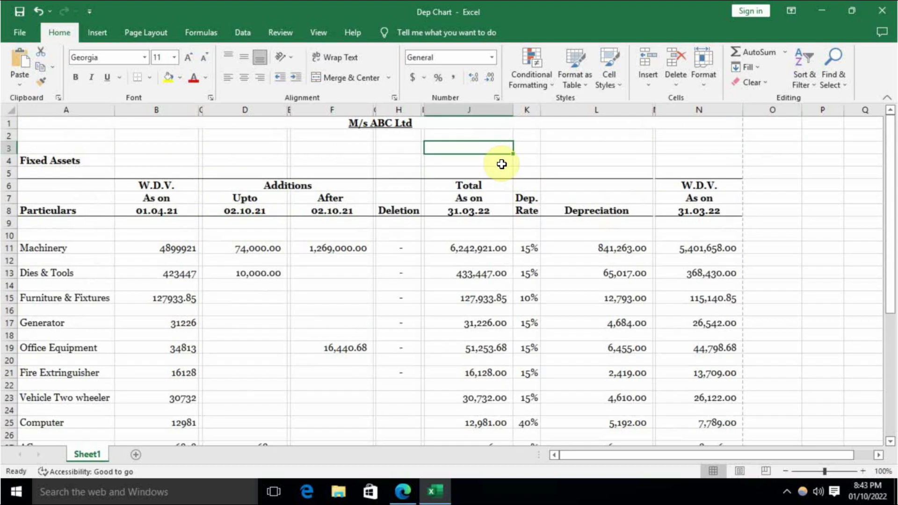
pyautogui.scroll(-2, 503, 167)
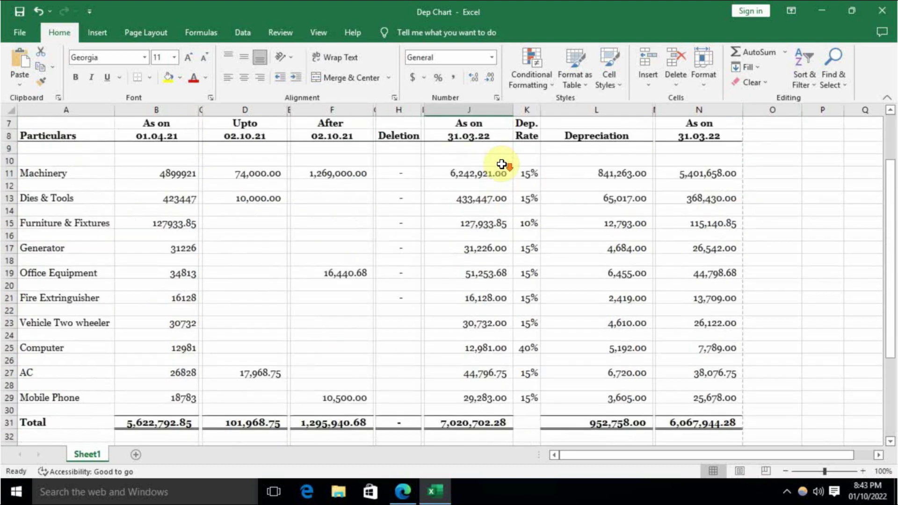
pyautogui.scroll(-2, 94, 194)
pyautogui.scroll(4, 378, 291)
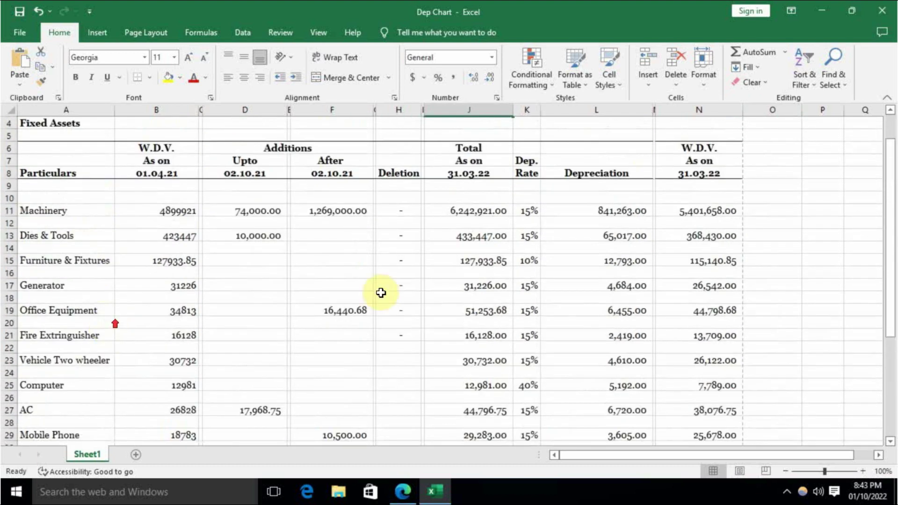
pyautogui.scroll(-3, 517, 281)
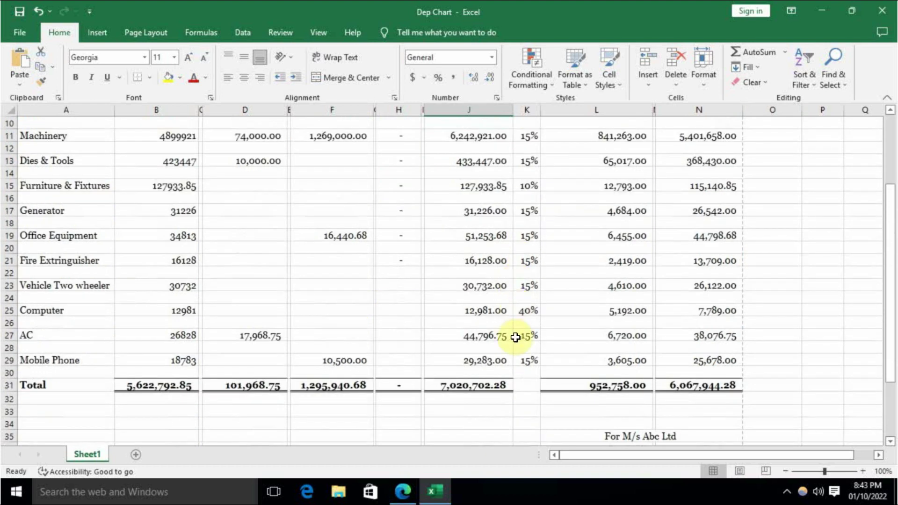
pyautogui.scroll(3, 489, 369)
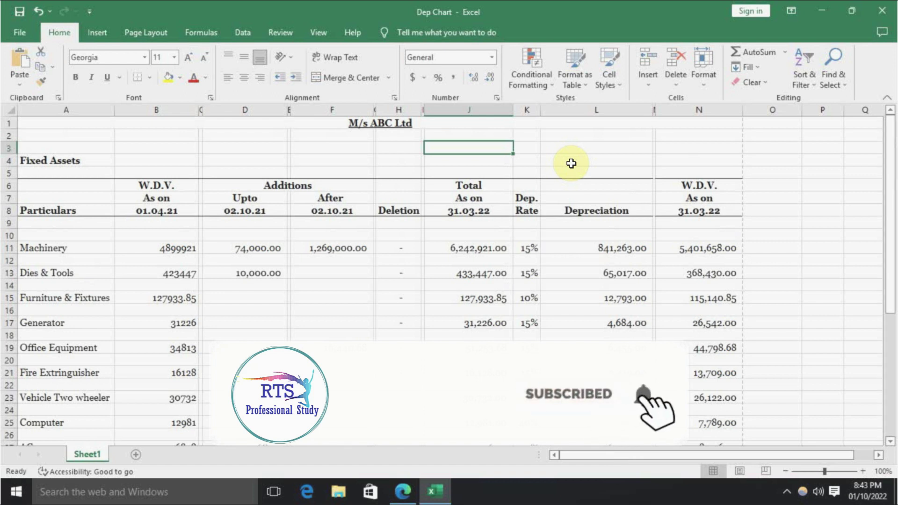
pyautogui.scroll(-5, 426, 238)
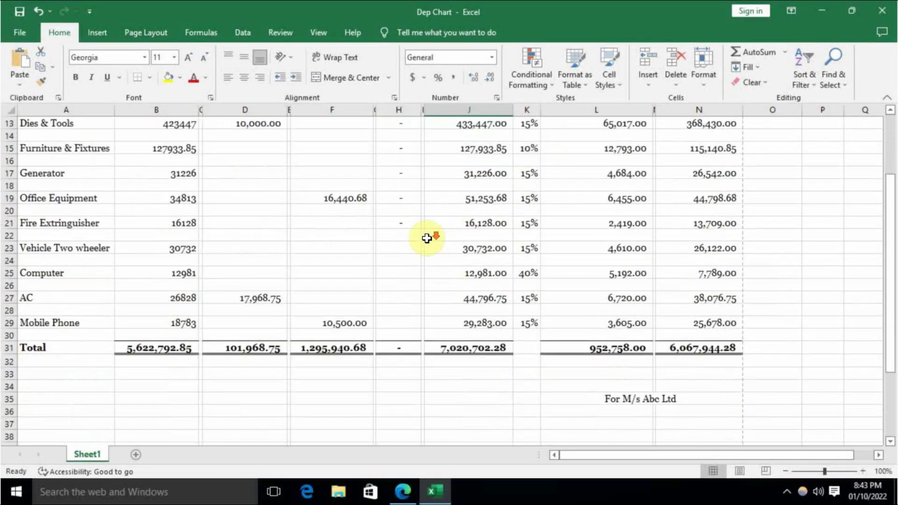
pyautogui.scroll(5, 426, 246)
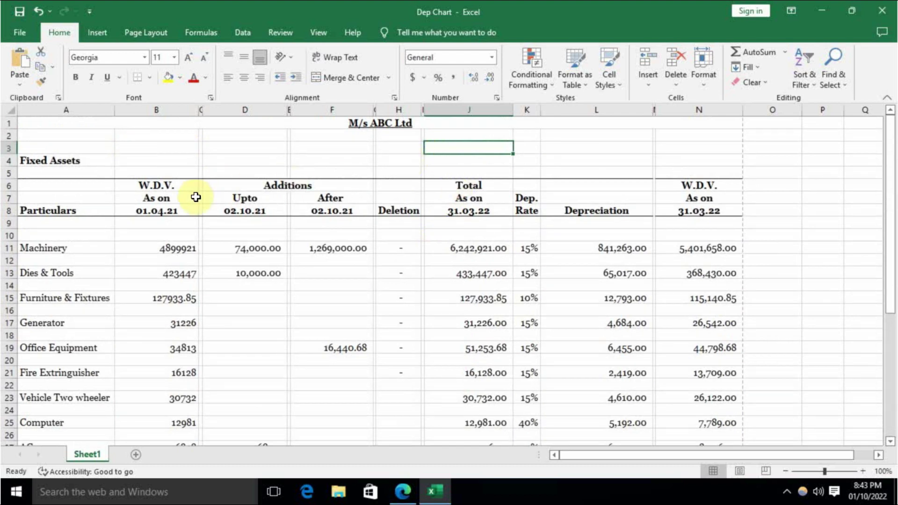
pyautogui.scroll(-2, 146, 219)
pyautogui.scroll(2, 146, 219)
# - Examine the asset names under Particulars and the opening W.D.V. column as on 01.04.21
pyautogui.moveTo(96, 223); pyautogui.dragTo(75, 419)
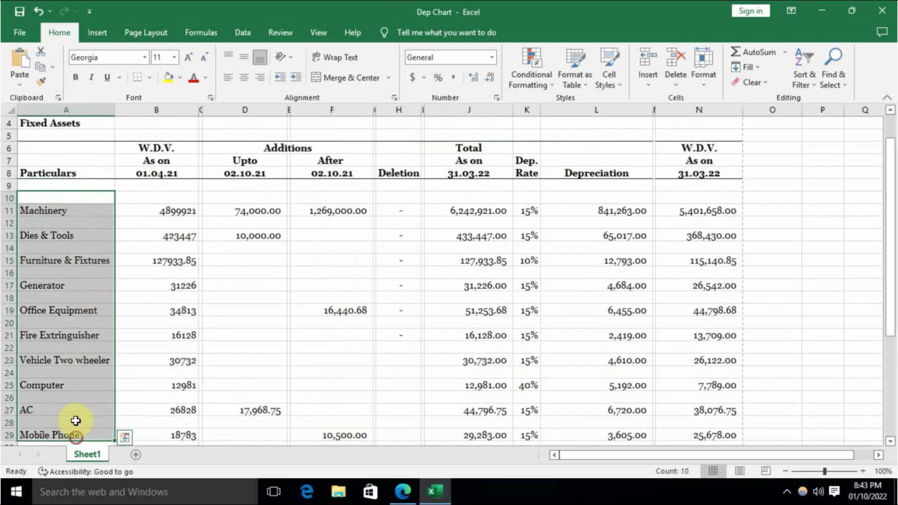
pyautogui.click(161, 191)
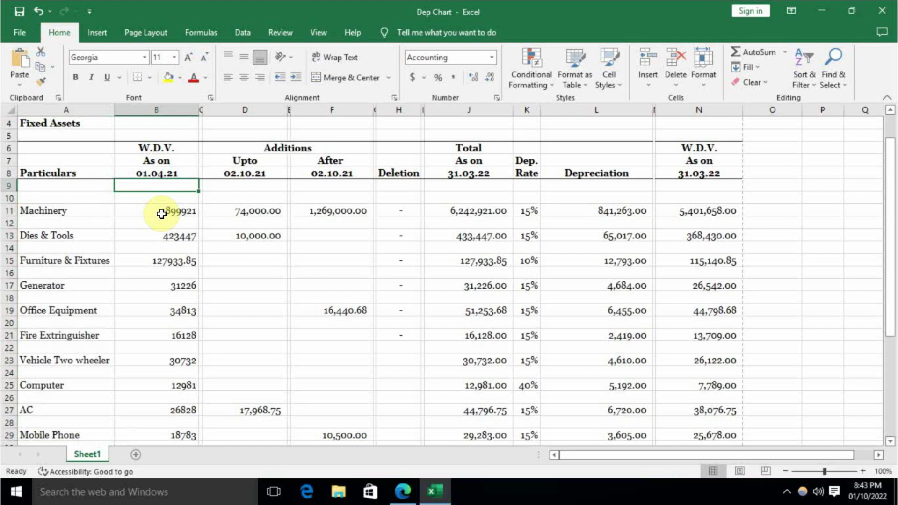
pyautogui.scroll(-3, 156, 201)
pyautogui.scroll(4, 159, 197)
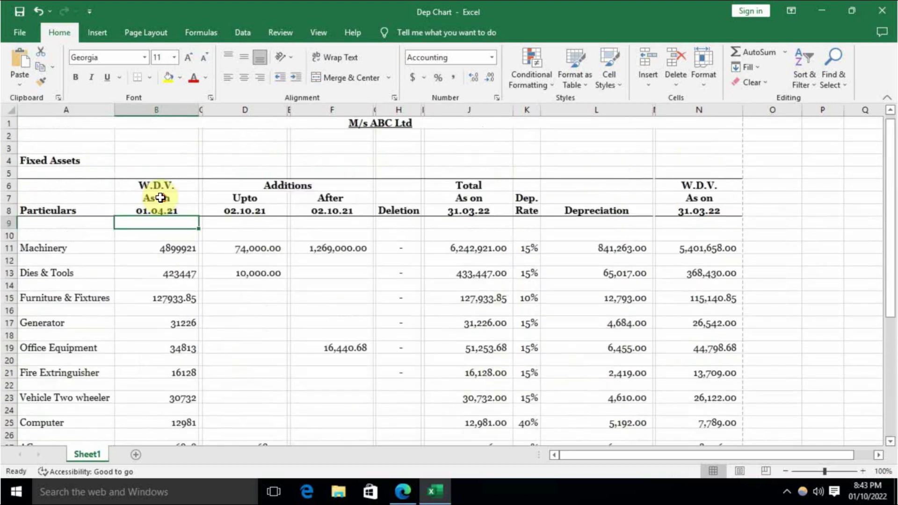
# - Examine the Additions columns for assets added up to and after 02.10.21
pyautogui.moveTo(284, 230); pyautogui.dragTo(253, 423)
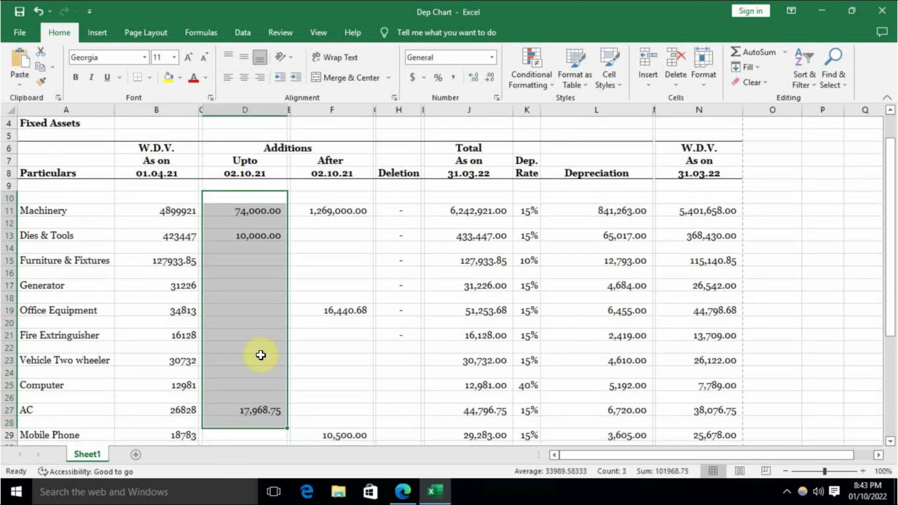
pyautogui.click(350, 192)
pyautogui.click(239, 186)
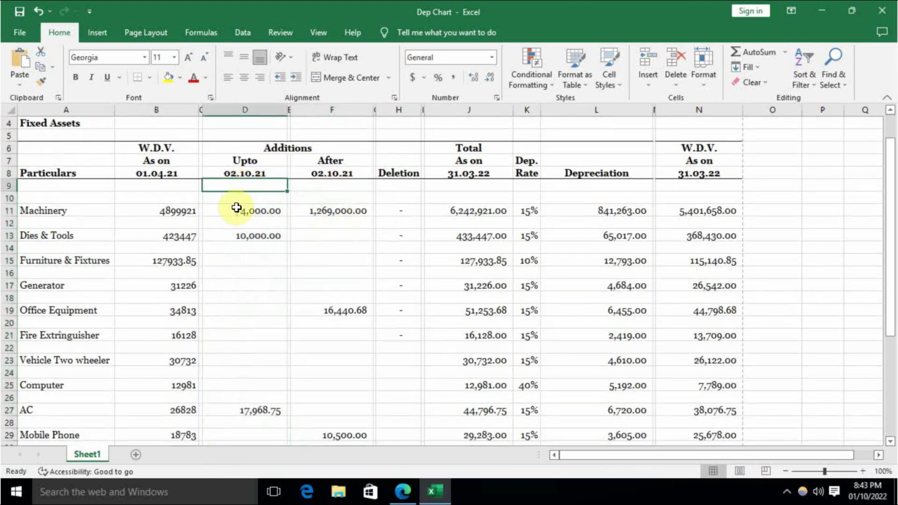
pyautogui.moveTo(248, 193); pyautogui.dragTo(253, 463)
pyautogui.click(315, 183)
pyautogui.moveTo(322, 150); pyautogui.dragTo(322, 404)
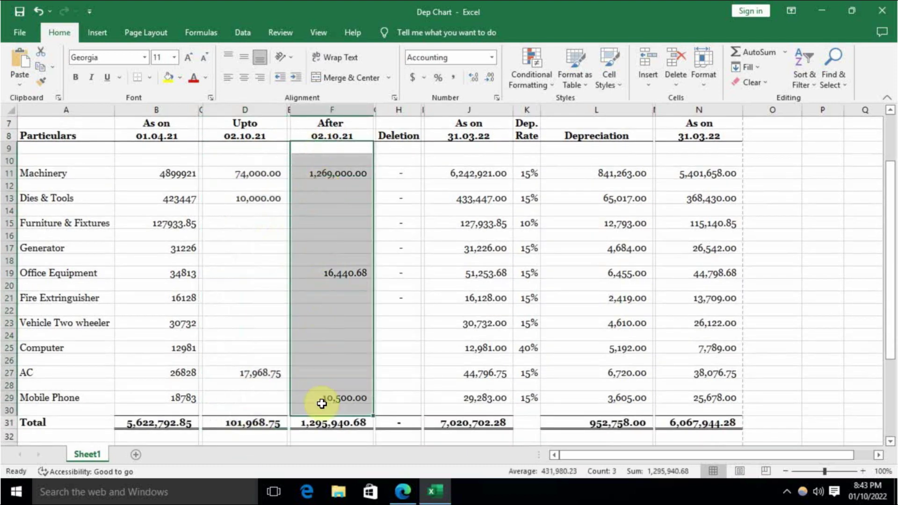
pyautogui.scroll(1, 339, 323)
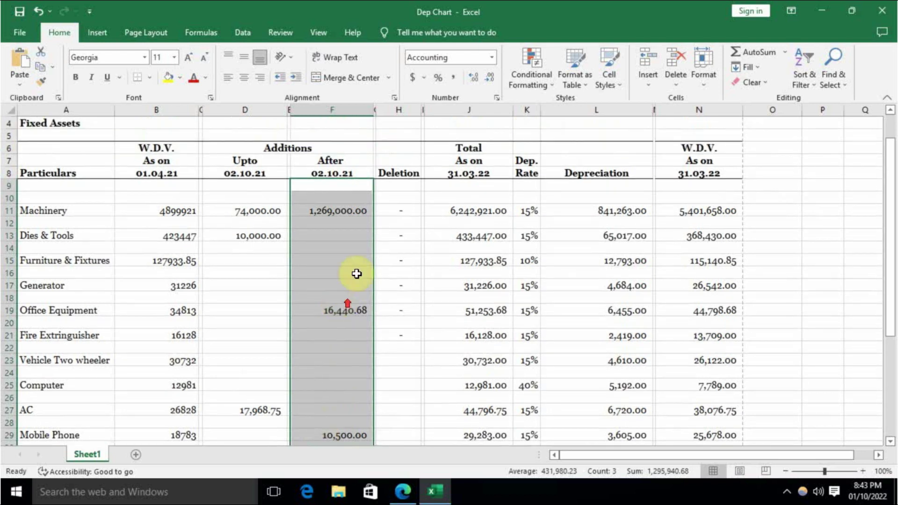
# - Examine the Deletion, Total, Depreciation and closing W.D.V. columns of the schedule one after another
pyautogui.moveTo(407, 189); pyautogui.dragTo(393, 382)
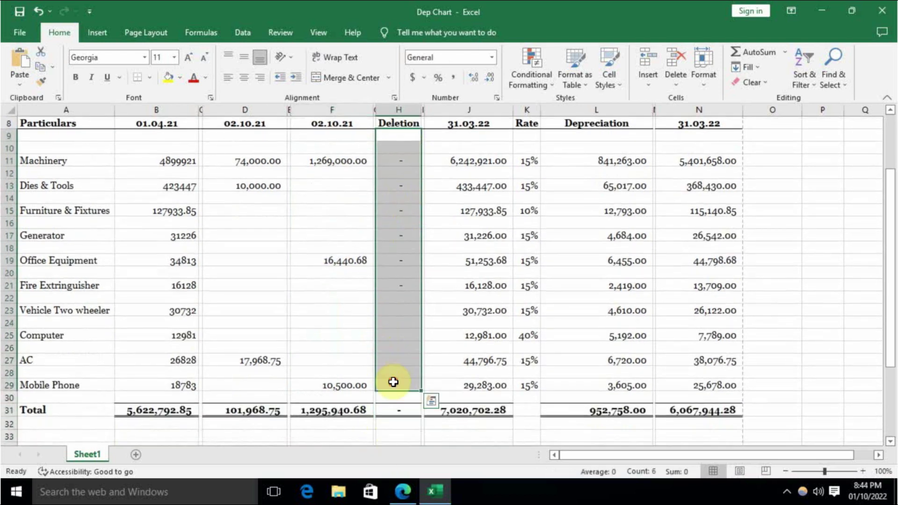
pyautogui.scroll(1, 402, 337)
pyautogui.moveTo(448, 218); pyautogui.dragTo(463, 435)
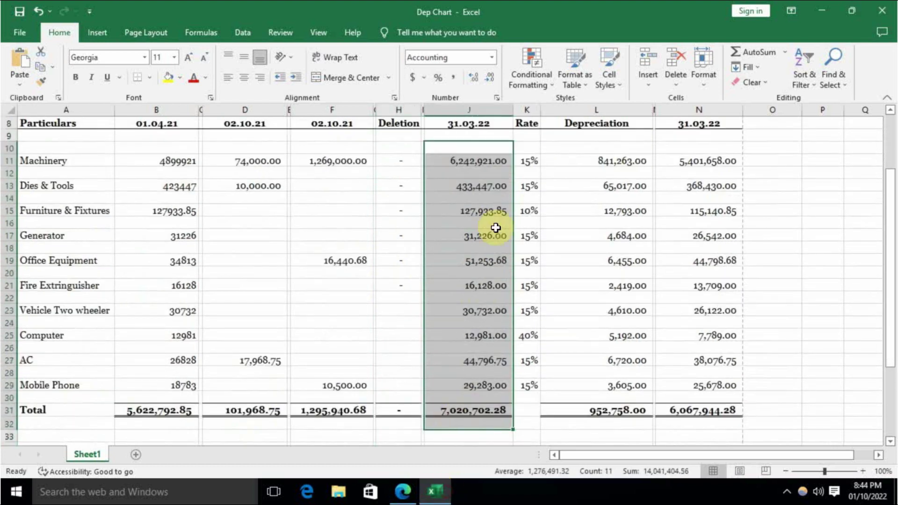
pyautogui.click(596, 236)
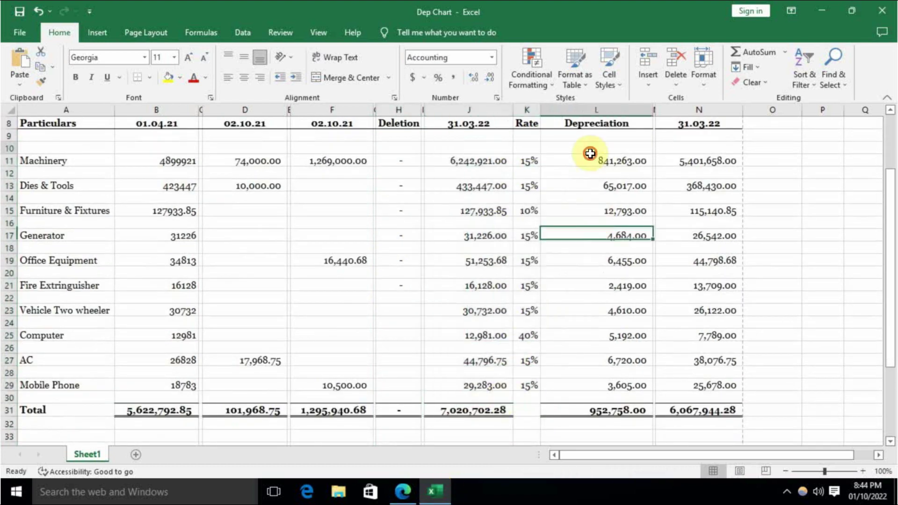
pyautogui.moveTo(590, 154); pyautogui.dragTo(608, 372)
pyautogui.scroll(1, 626, 245)
pyautogui.moveTo(695, 177); pyautogui.dragTo(671, 436)
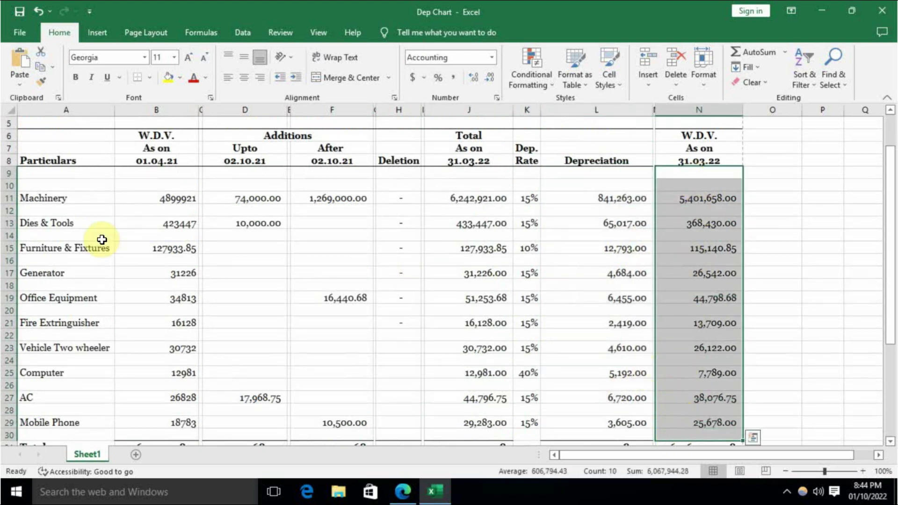
pyautogui.click(106, 211)
pyautogui.scroll(2, 194, 258)
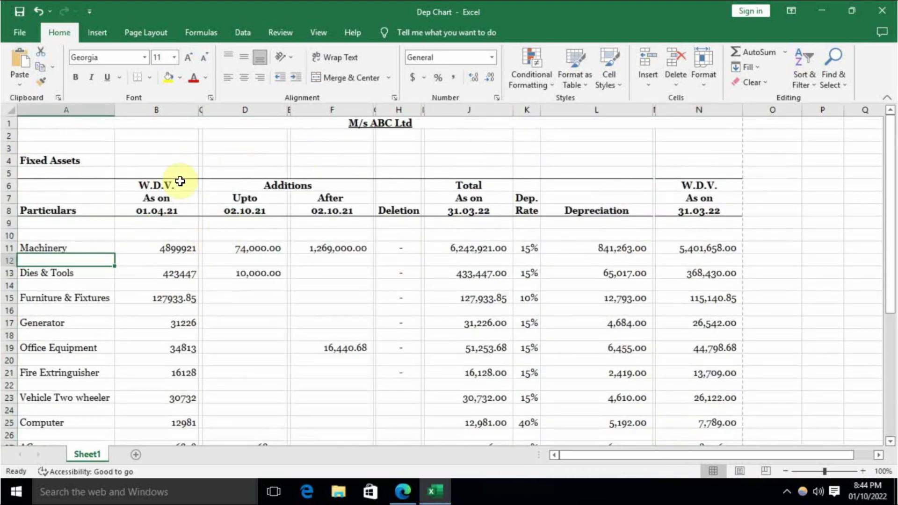
# - Review the Machinery row's opening W.D.V., additions up to and after 02.10.21, and depreciation rate
pyautogui.click(79, 248)
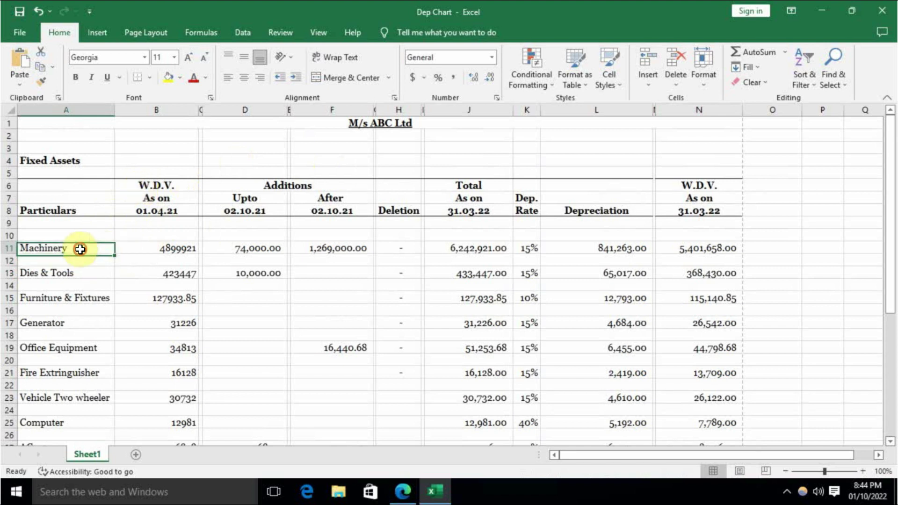
pyautogui.click(144, 249)
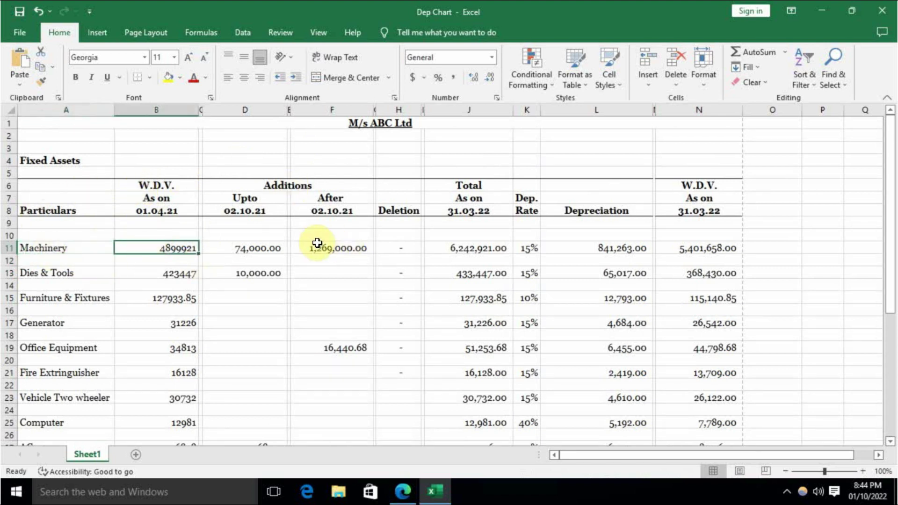
pyautogui.click(251, 251)
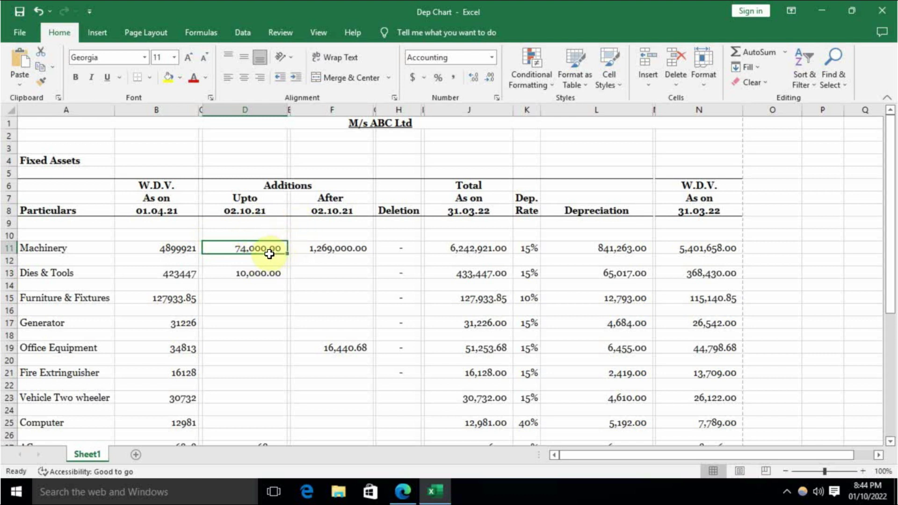
pyautogui.click(346, 249)
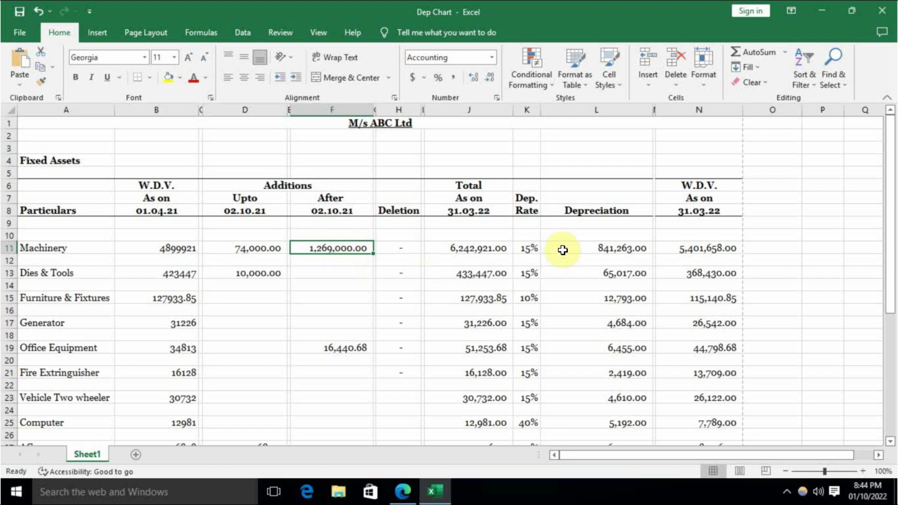
pyautogui.click(255, 249)
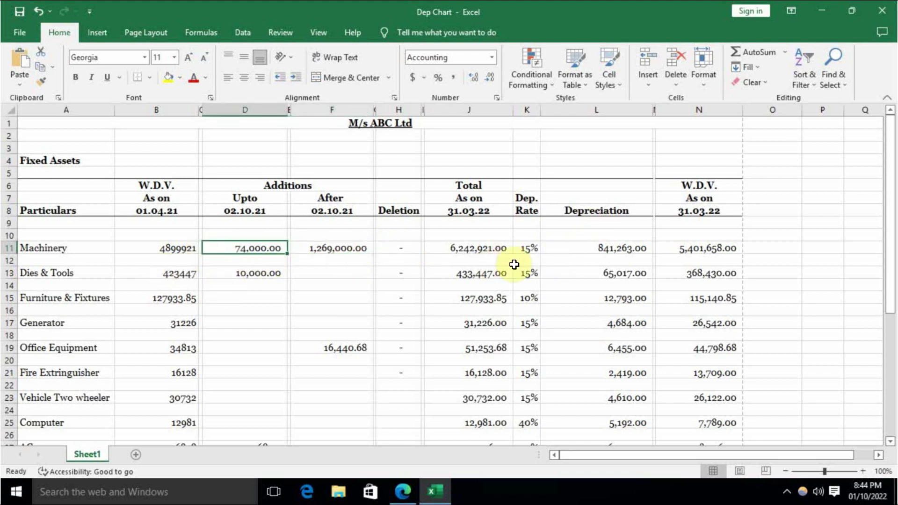
pyautogui.click(528, 248)
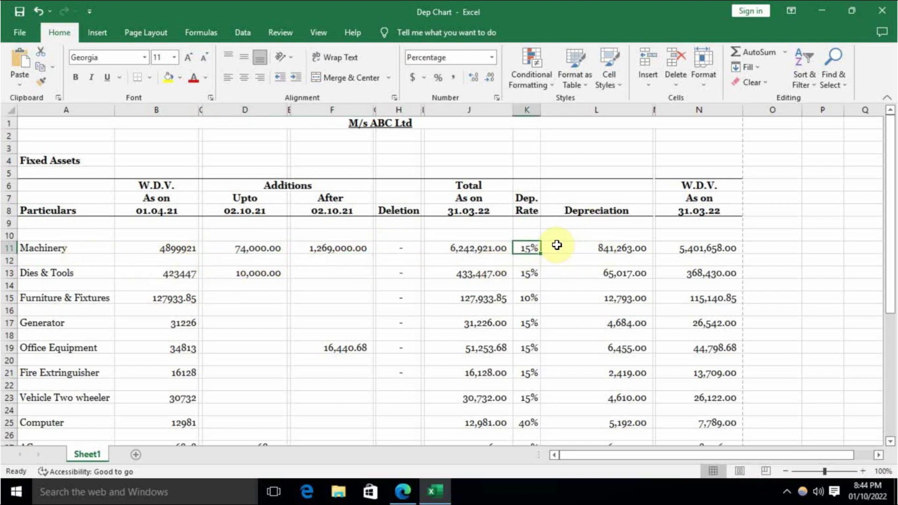
# - Compare Machinery's opening W.D.V. and additions up to 02.10.21 with its depreciation rate and the additions after 02.10.21
pyautogui.click(166, 251)
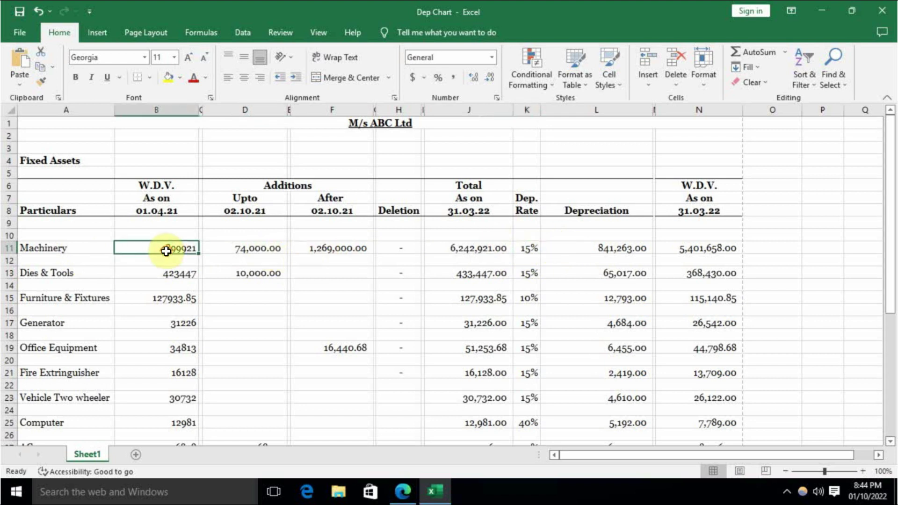
pyautogui.moveTo(167, 249); pyautogui.dragTo(251, 248)
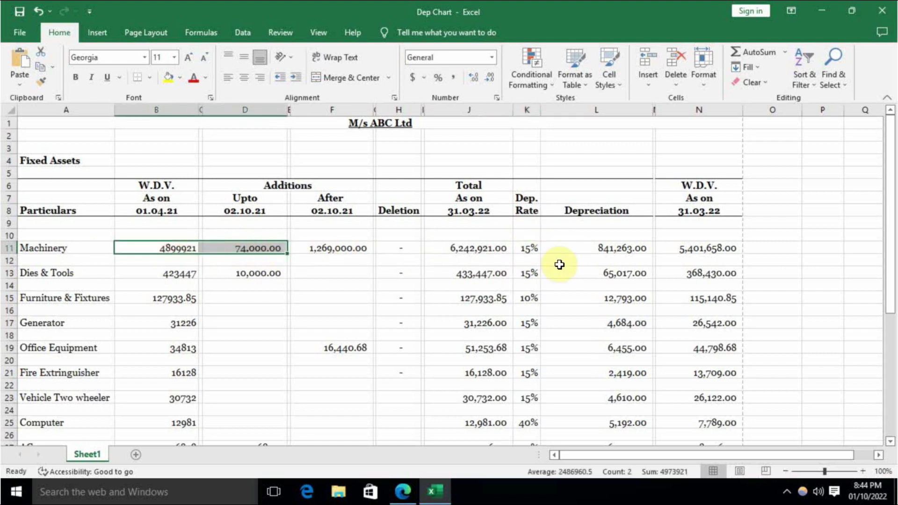
pyautogui.click(533, 249)
pyautogui.click(349, 247)
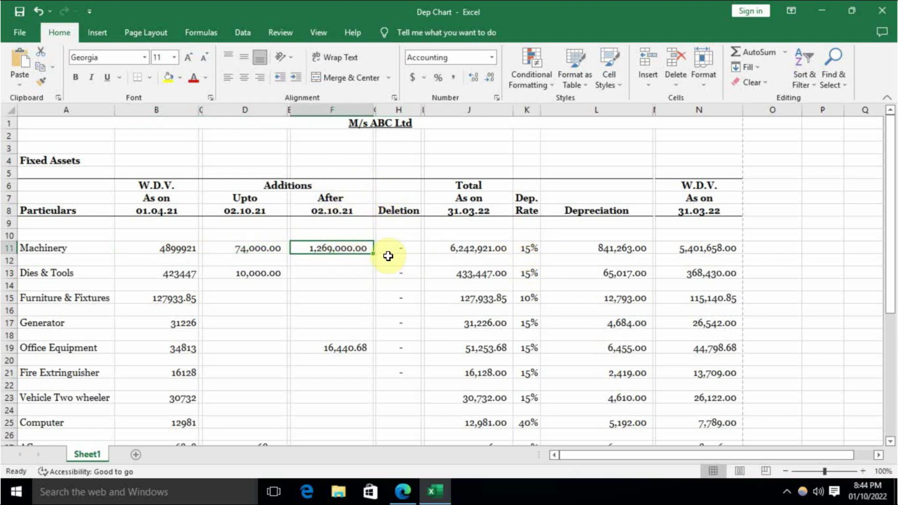
# - Check Machinery's depreciation rate and compare its total as on 31.03.22 with the depreciation amount and closing W.D.V
pyautogui.click(576, 249)
pyautogui.click(533, 247)
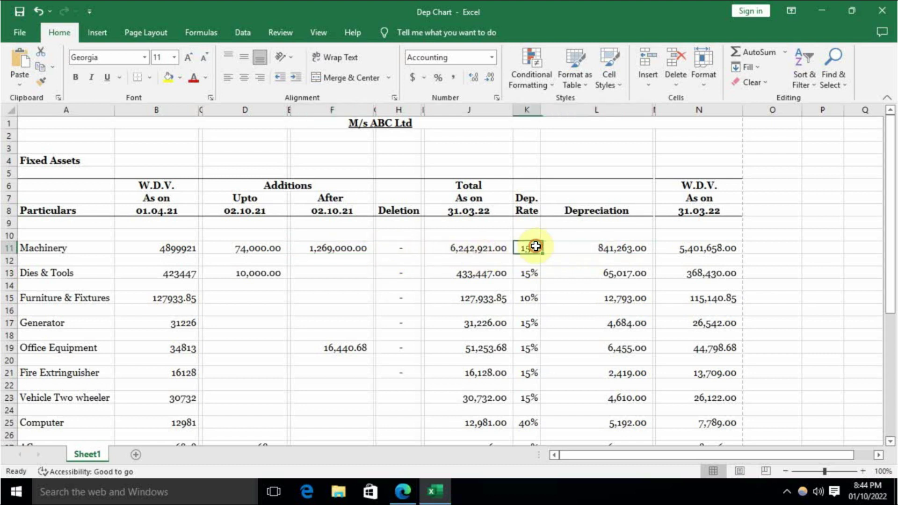
pyautogui.click(590, 248)
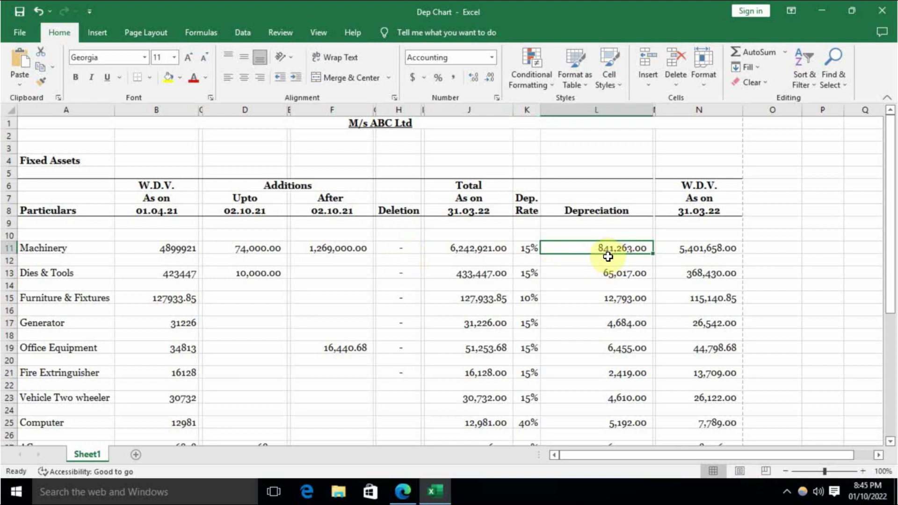
pyautogui.click(700, 252)
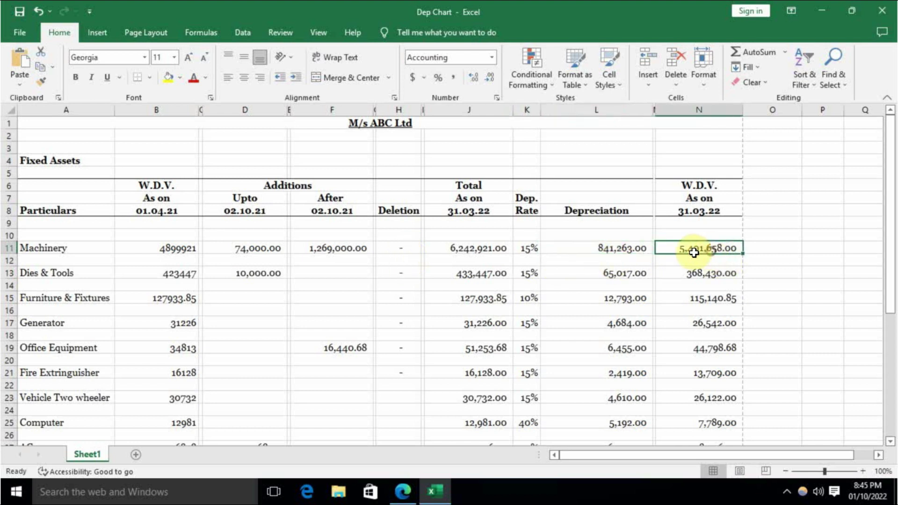
pyautogui.click(482, 251)
pyautogui.click(618, 250)
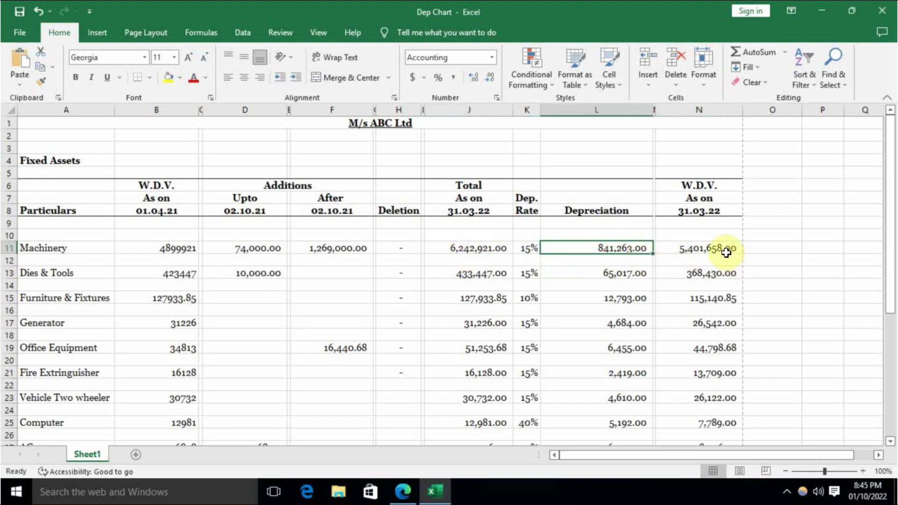
pyautogui.click(673, 253)
pyautogui.press('Left')
# - Review the Dies & Tools row, relating its opening W.D.V. plus additions up to 02.10.21 to its rate and depreciation
pyautogui.click(61, 274)
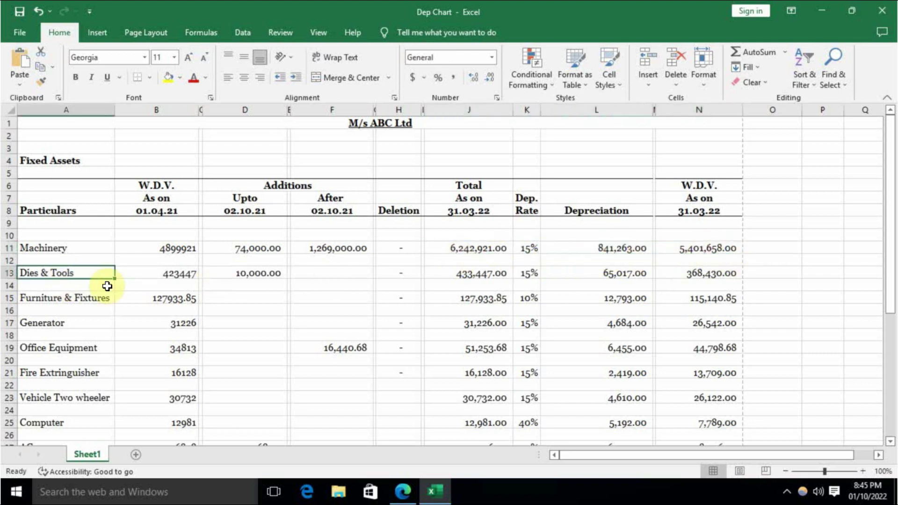
pyautogui.click(526, 277)
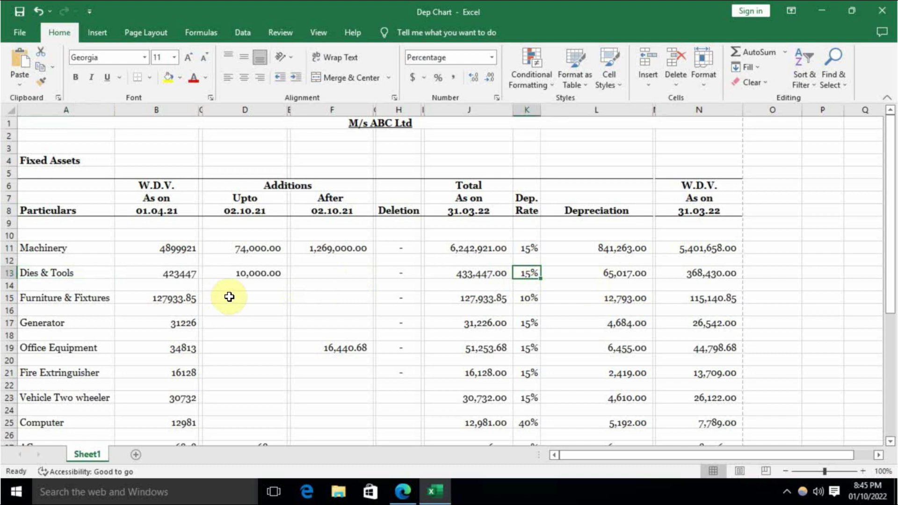
pyautogui.click(172, 279)
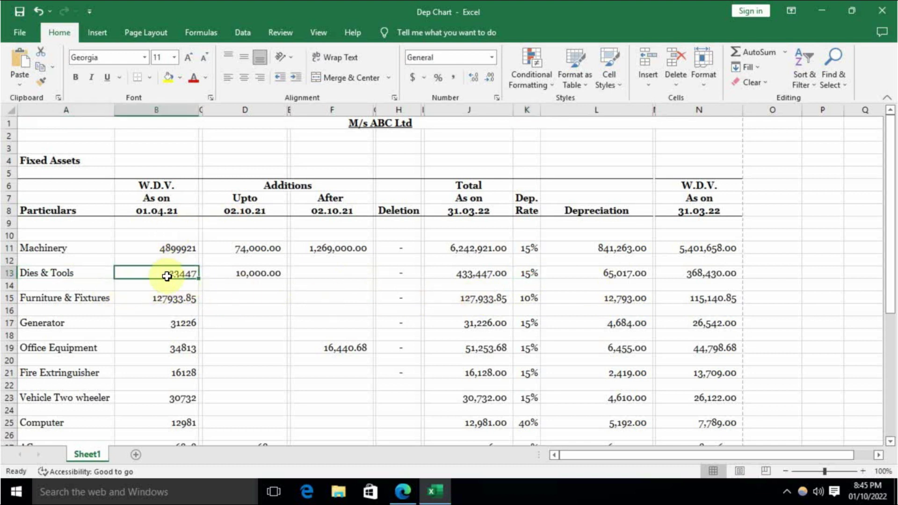
pyautogui.click(265, 278)
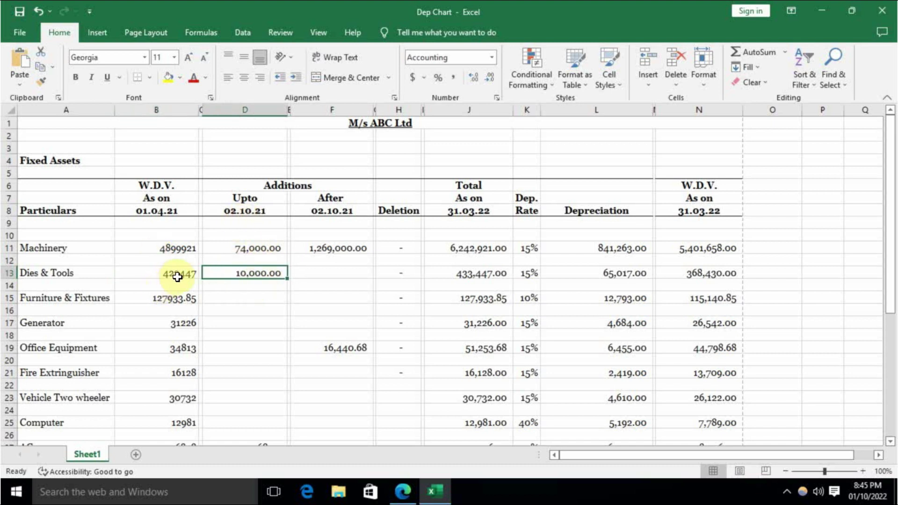
pyautogui.moveTo(177, 276); pyautogui.dragTo(234, 271)
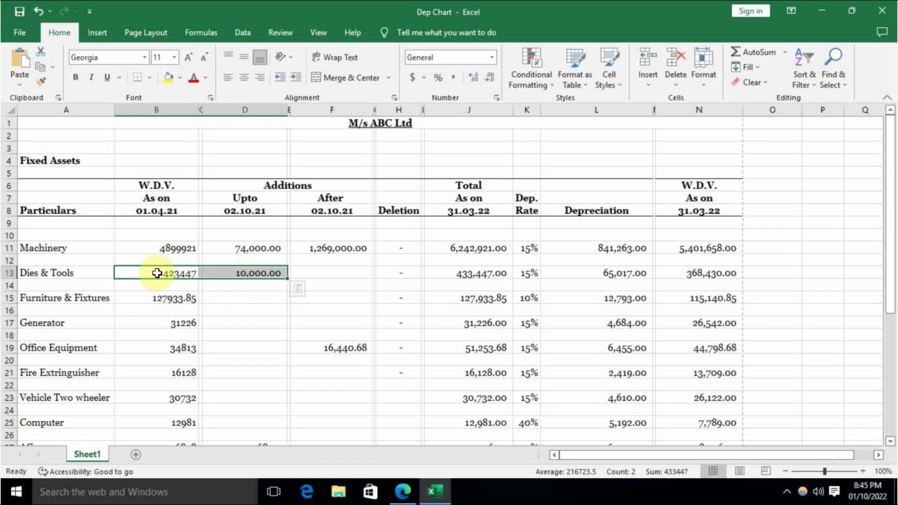
pyautogui.click(638, 277)
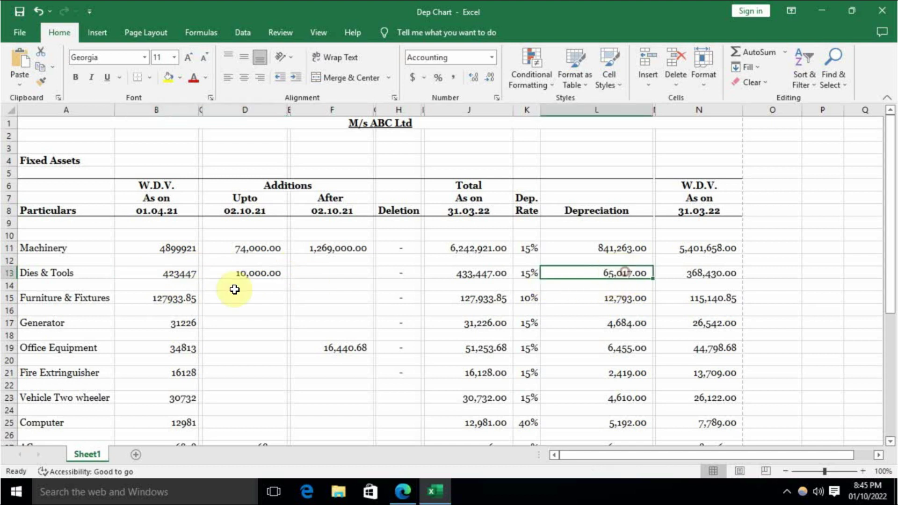
# - Trace the Furniture & Fixtures row from opening W.D.V. and depreciation rate to the depreciation amount and closing W.D.V
pyautogui.click(78, 298)
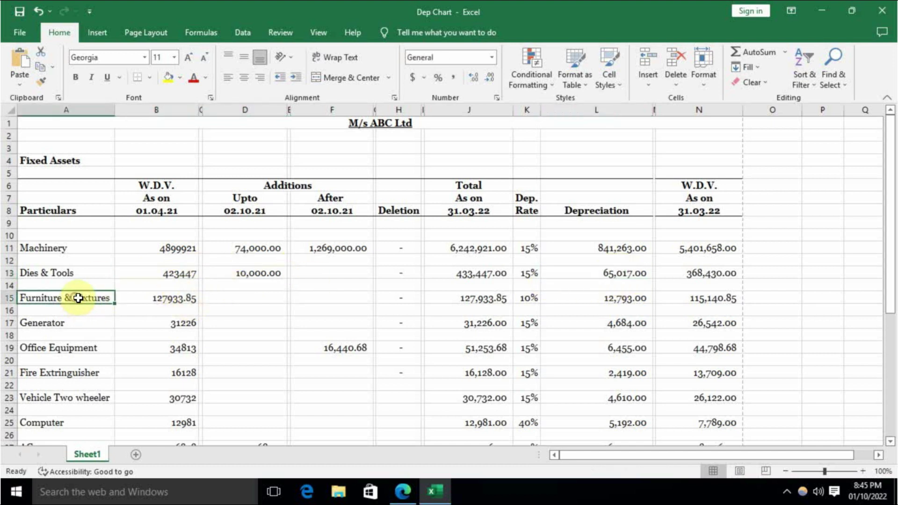
pyautogui.click(180, 300)
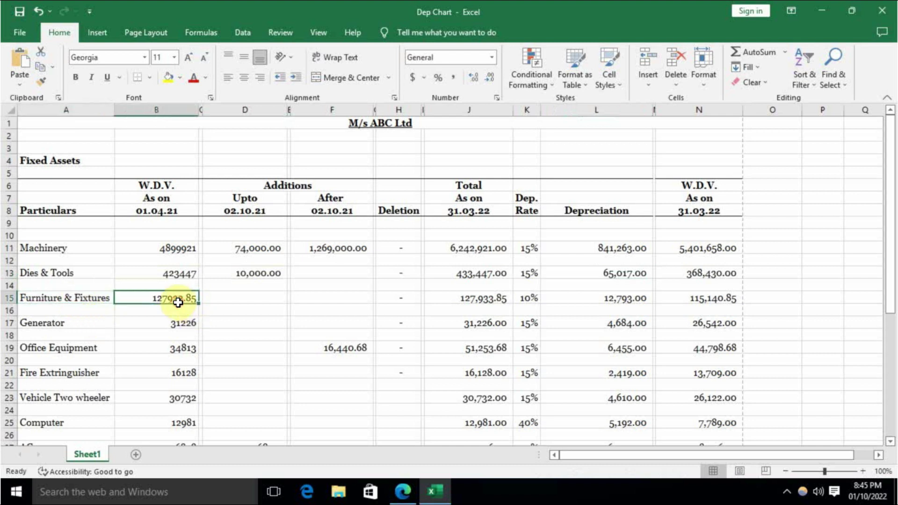
pyautogui.click(529, 300)
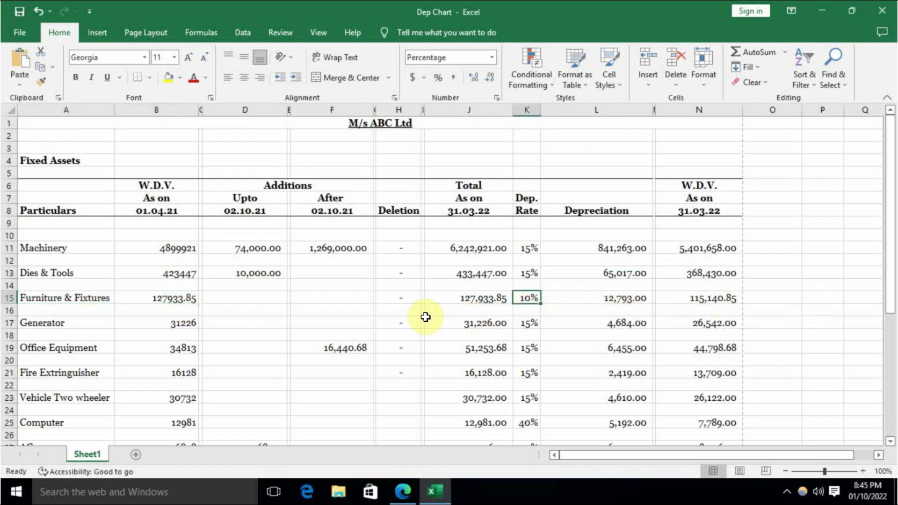
pyautogui.click(185, 301)
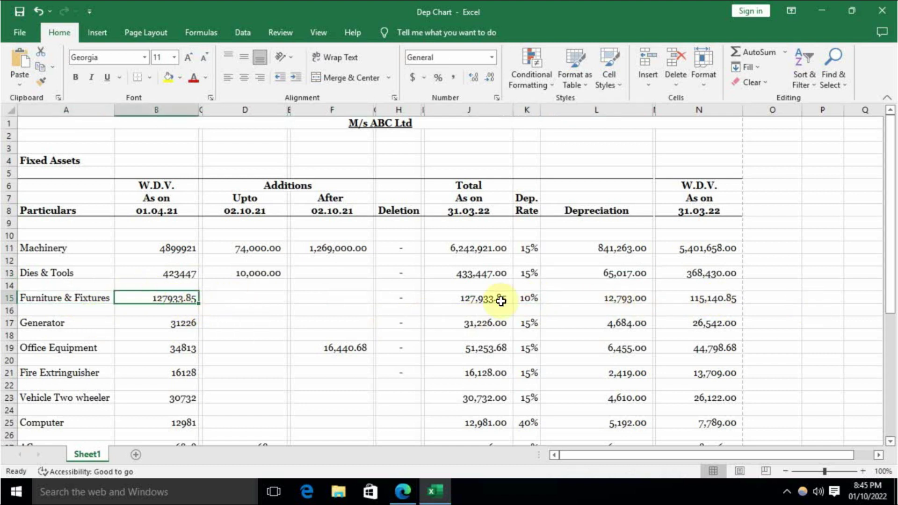
pyautogui.click(527, 298)
pyautogui.click(160, 297)
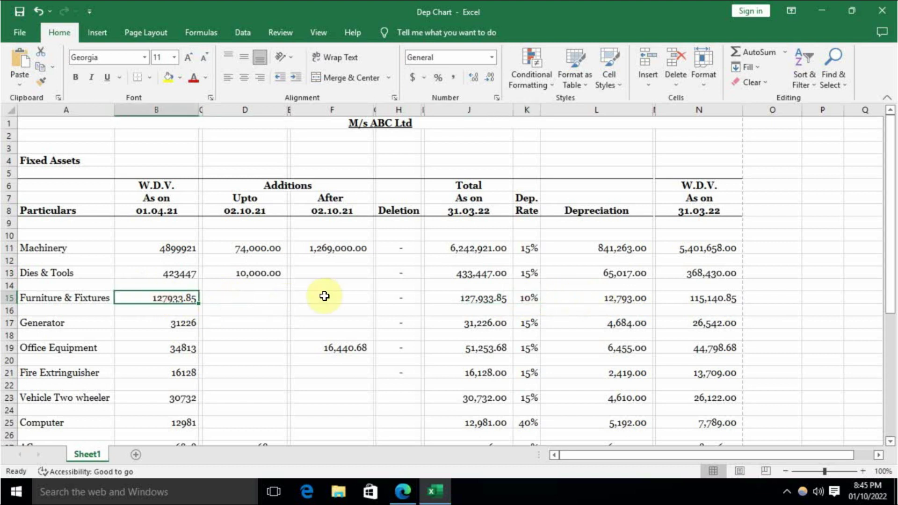
pyautogui.click(629, 298)
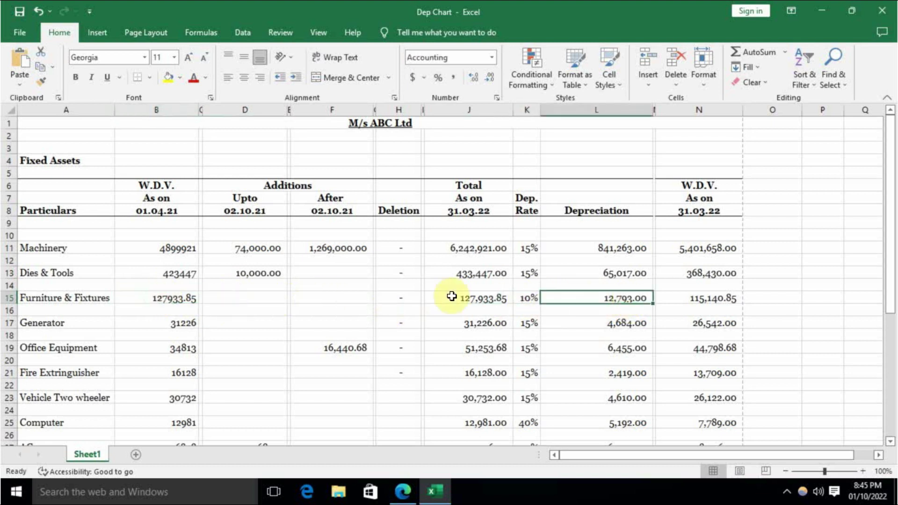
pyautogui.click(715, 299)
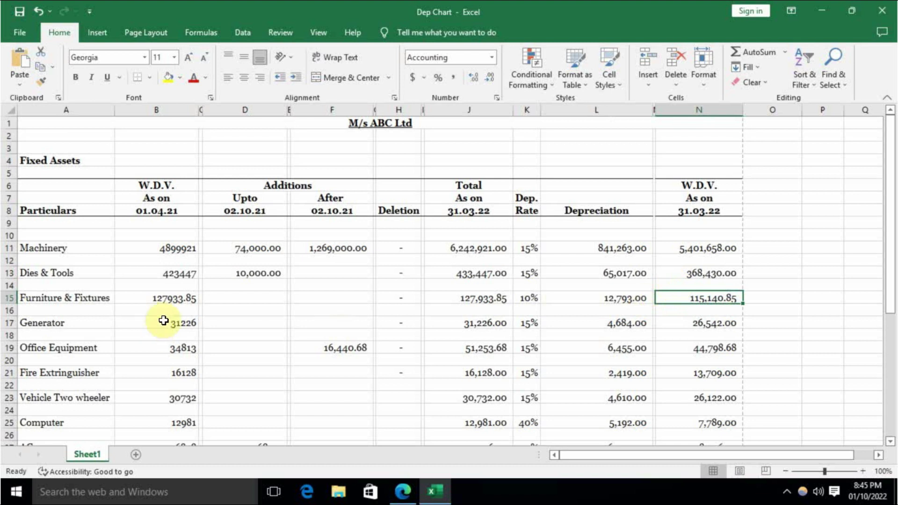
# - Examine the Generator row's depreciation rate, opening W.D.V., both additions cells and depreciation amount
pyautogui.click(37, 321)
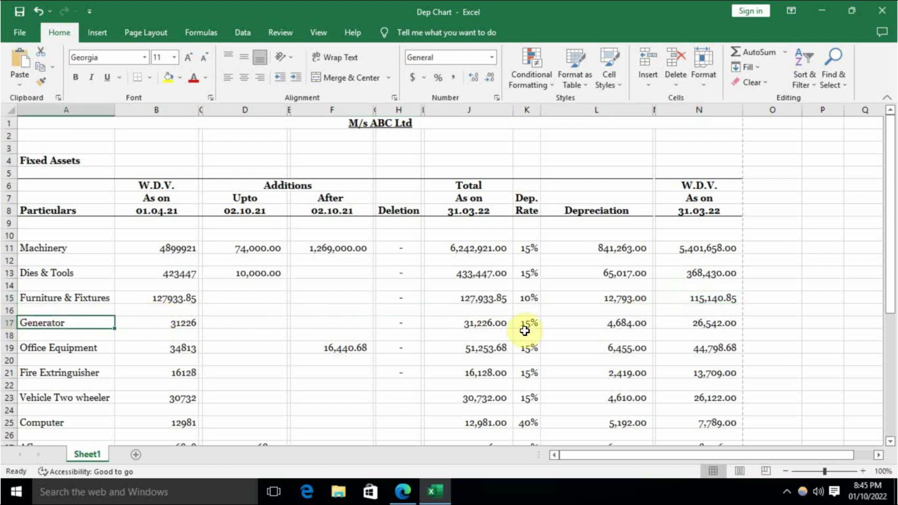
pyautogui.click(525, 328)
pyautogui.click(173, 322)
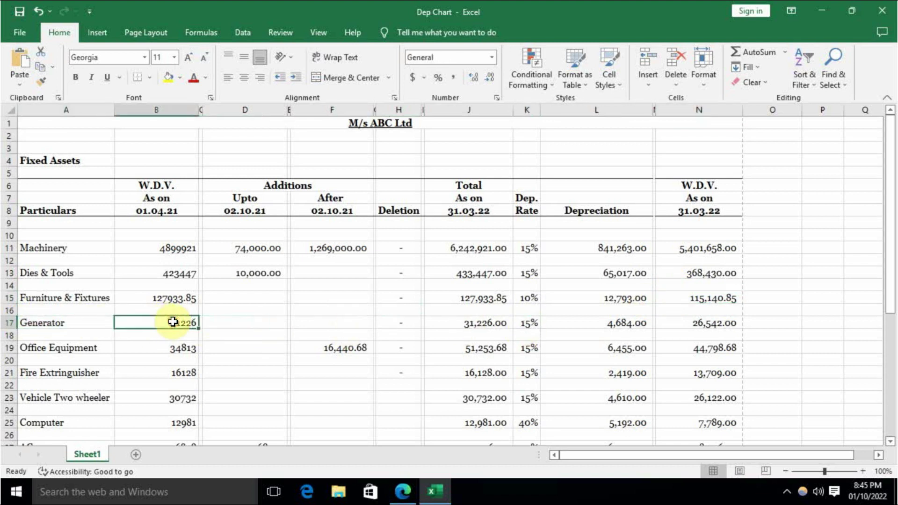
pyautogui.click(253, 324)
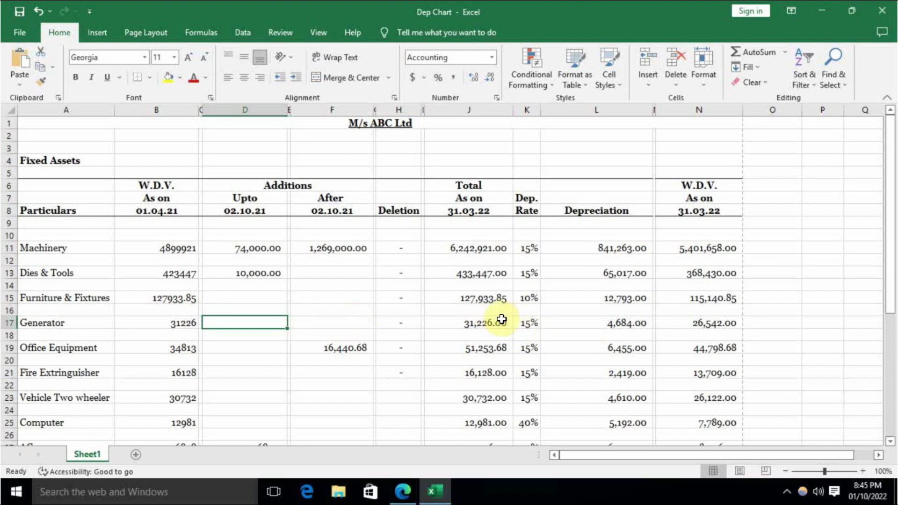
pyautogui.click(311, 322)
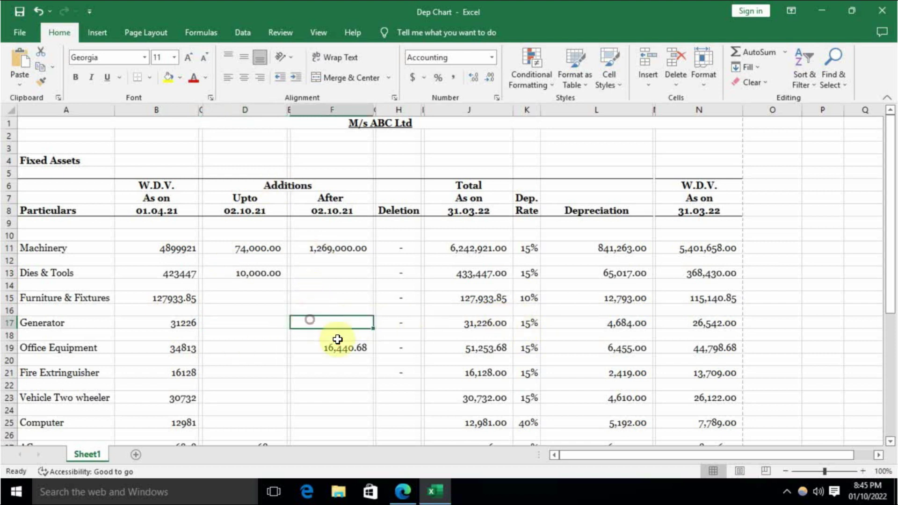
pyautogui.moveTo(161, 321); pyautogui.dragTo(254, 322)
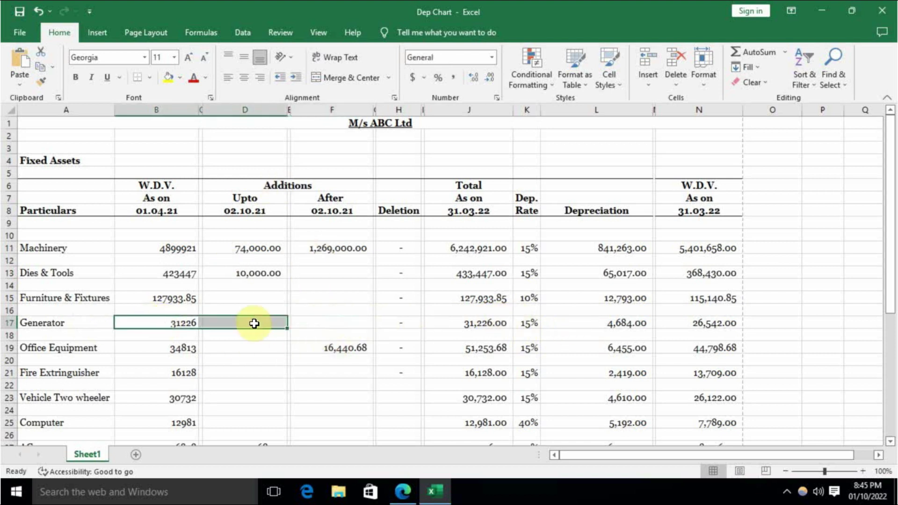
pyautogui.click(639, 326)
pyautogui.click(93, 358)
pyautogui.click(631, 324)
# - Inspect the Office Equipment row's opening W.D.V., additions after 02.10.21 and depreciation rate
pyautogui.click(86, 346)
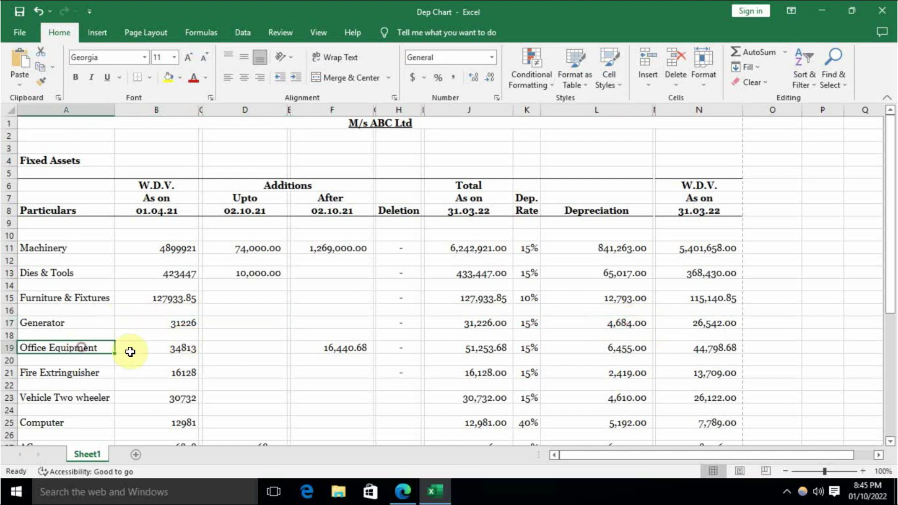
pyautogui.click(184, 350)
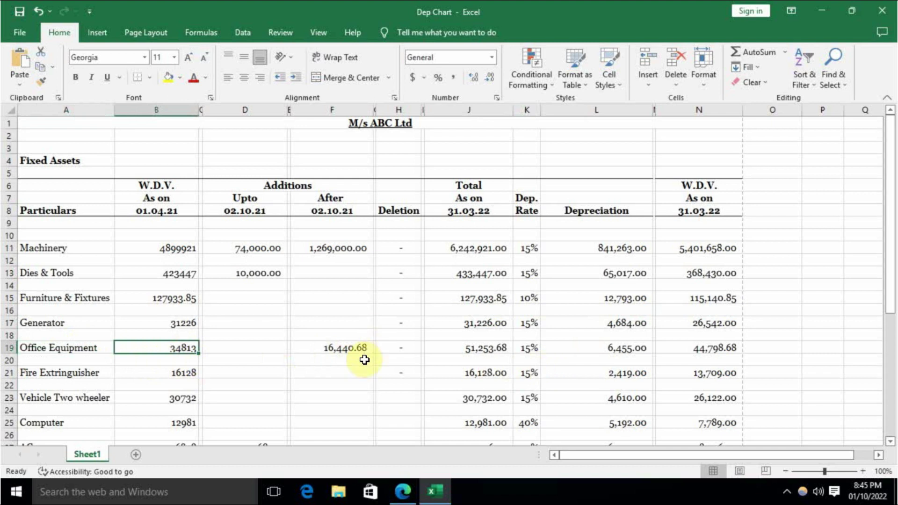
pyautogui.click(347, 349)
pyautogui.click(525, 346)
# - Look over the Fire Extringuisher row's total and opening W.D.V., and the Vehicle Two wheeler row's opening W.D.V. and rate
pyautogui.scroll(-1, 335, 316)
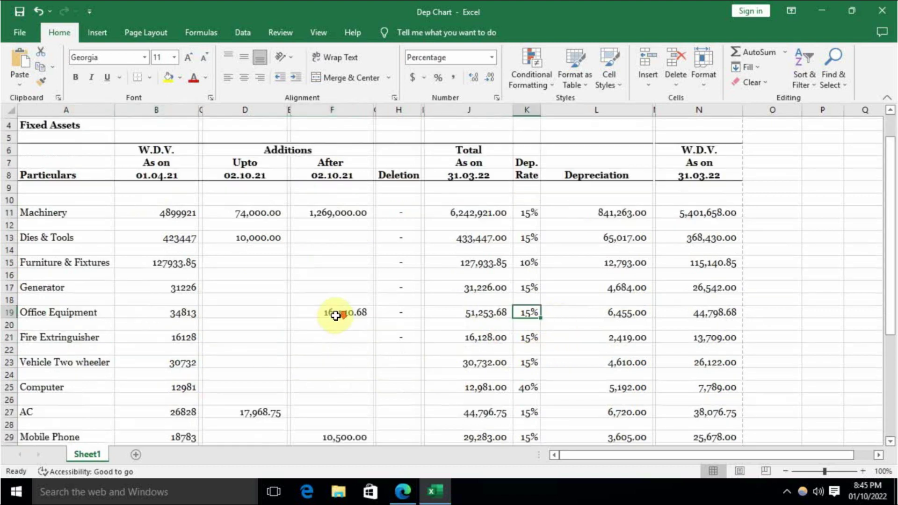
pyautogui.click(477, 336)
pyautogui.click(160, 337)
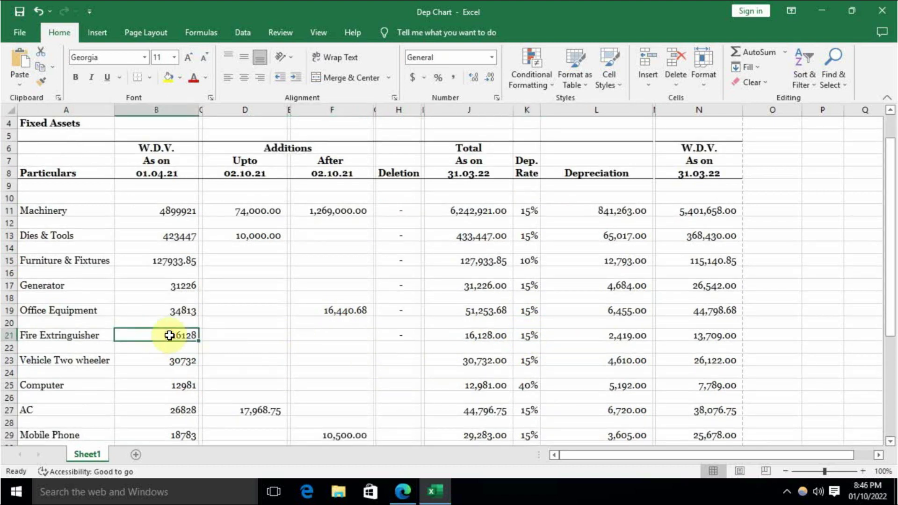
pyautogui.scroll(-1, 194, 333)
pyautogui.click(186, 323)
pyautogui.click(527, 324)
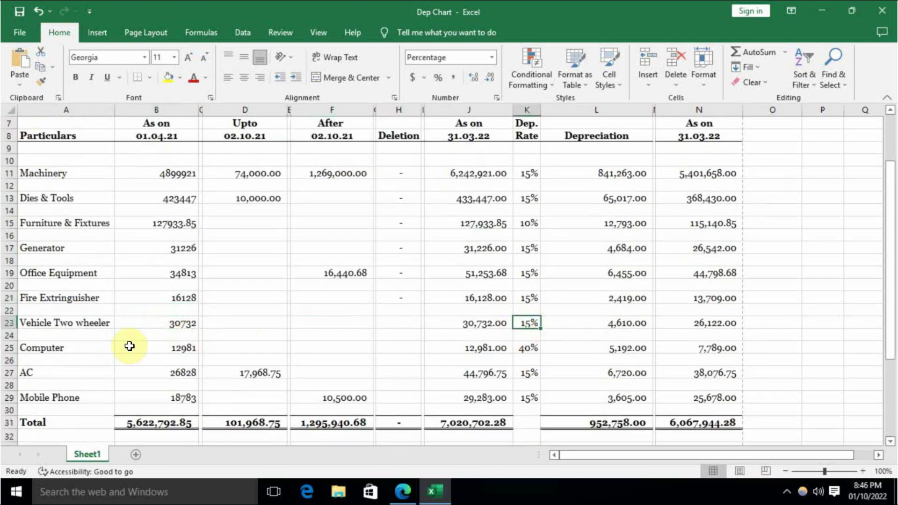
# - Compare the Computer row's opening W.D.V. with its depreciation rate, and check its closing W.D.V
pyautogui.click(40, 344)
pyautogui.click(180, 353)
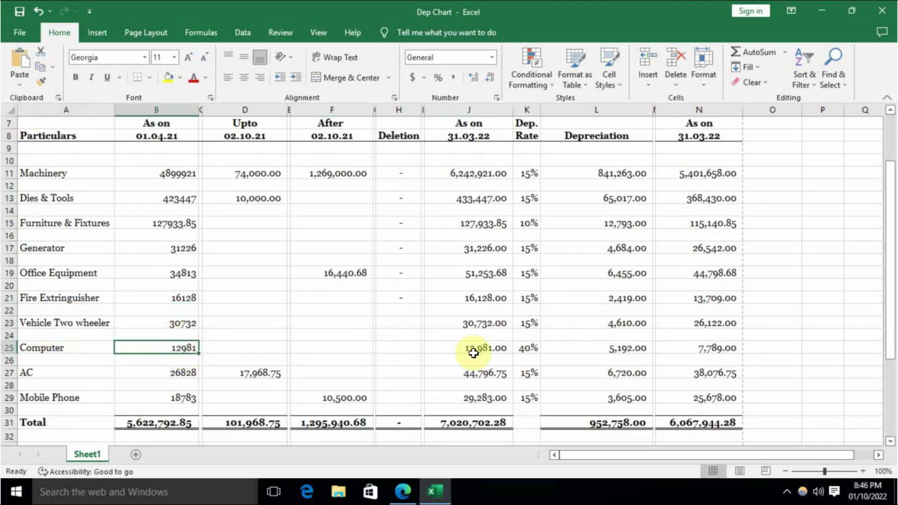
pyautogui.click(527, 349)
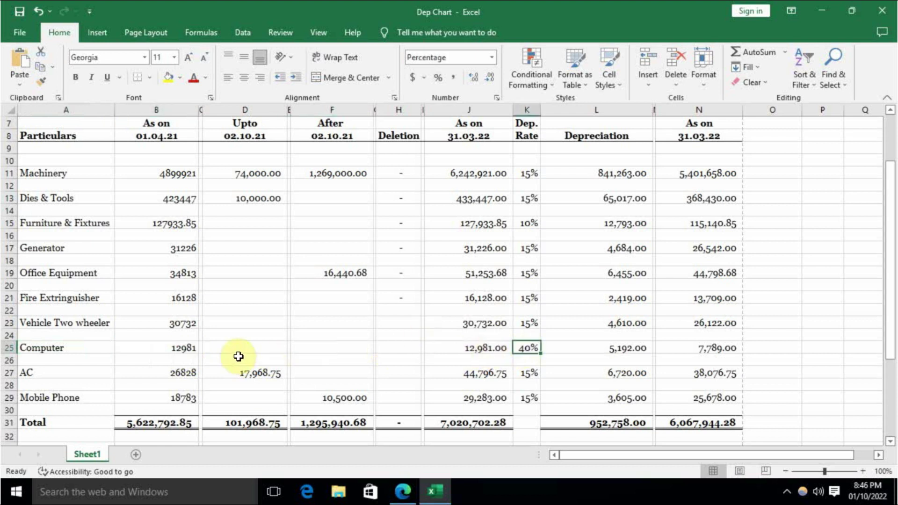
pyautogui.click(179, 352)
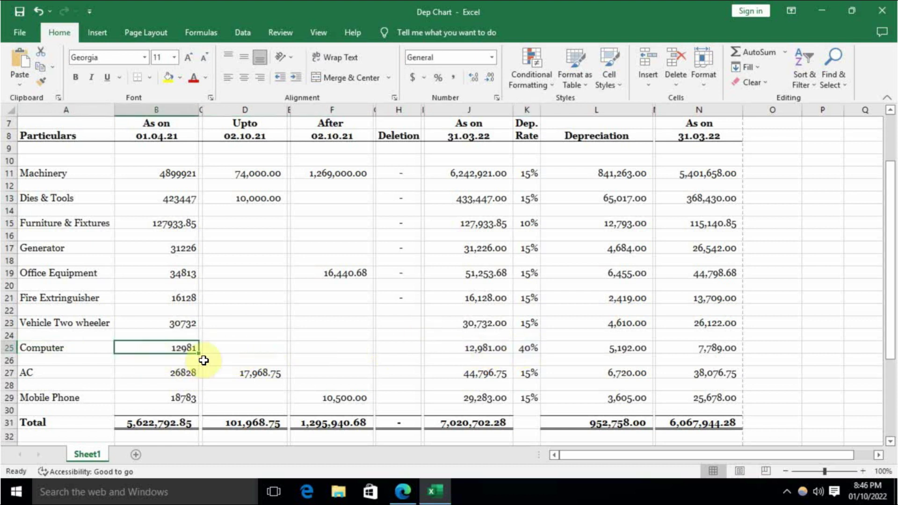
pyautogui.click(531, 351)
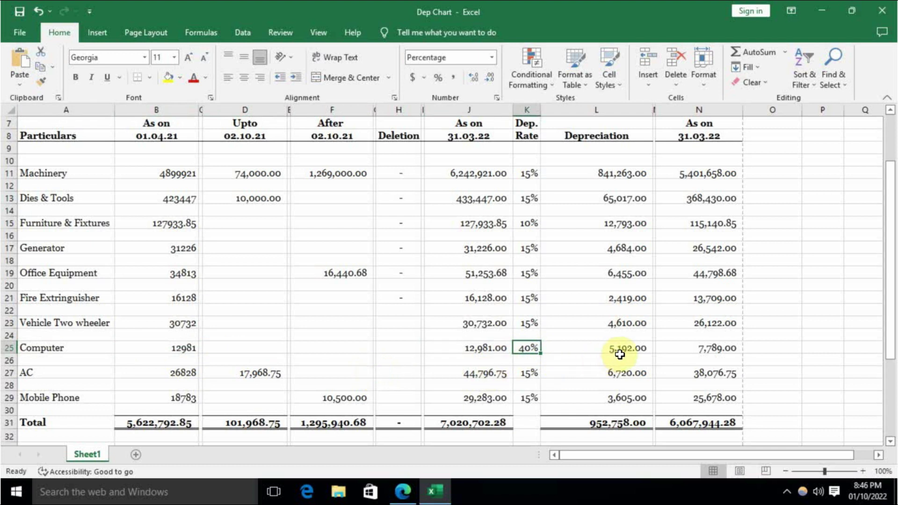
pyautogui.click(721, 349)
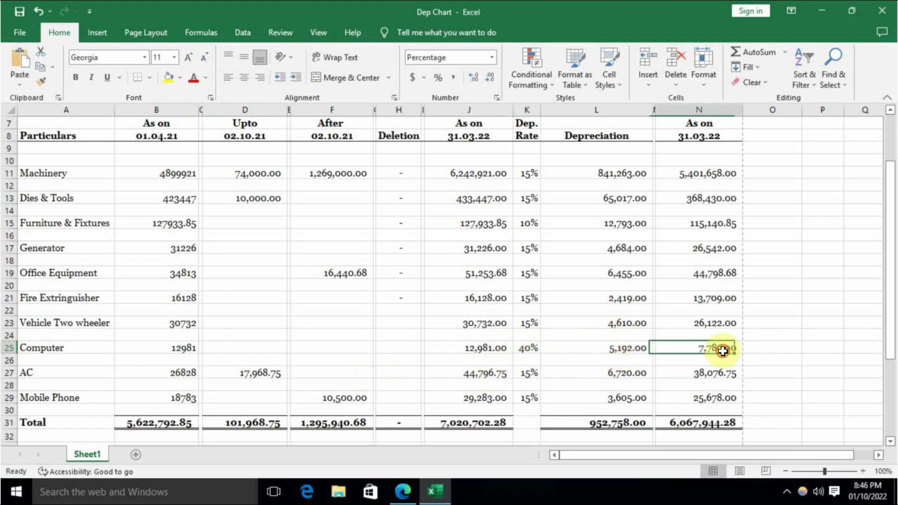
pyautogui.press('Left')
# - Review the opening W.D.V. and depreciation rate of the AC and Mobile Phone rows, including Mobile Phone's deletion cell
pyautogui.click(39, 377)
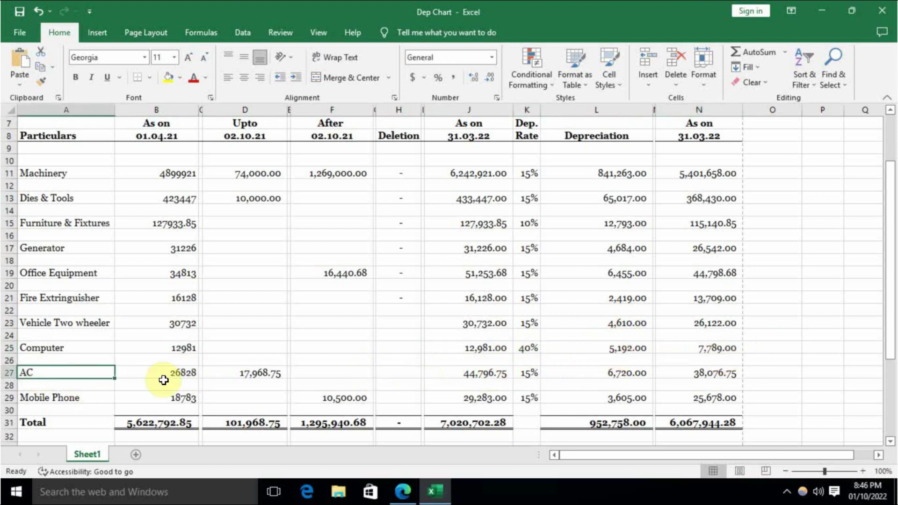
pyautogui.click(164, 377)
pyautogui.click(526, 377)
pyautogui.click(173, 398)
pyautogui.click(401, 399)
pyautogui.click(527, 397)
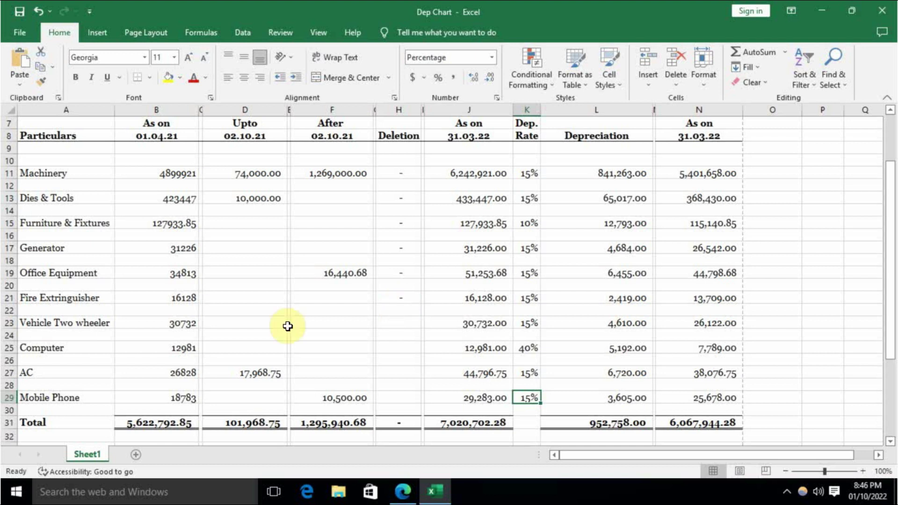
pyautogui.click(60, 346)
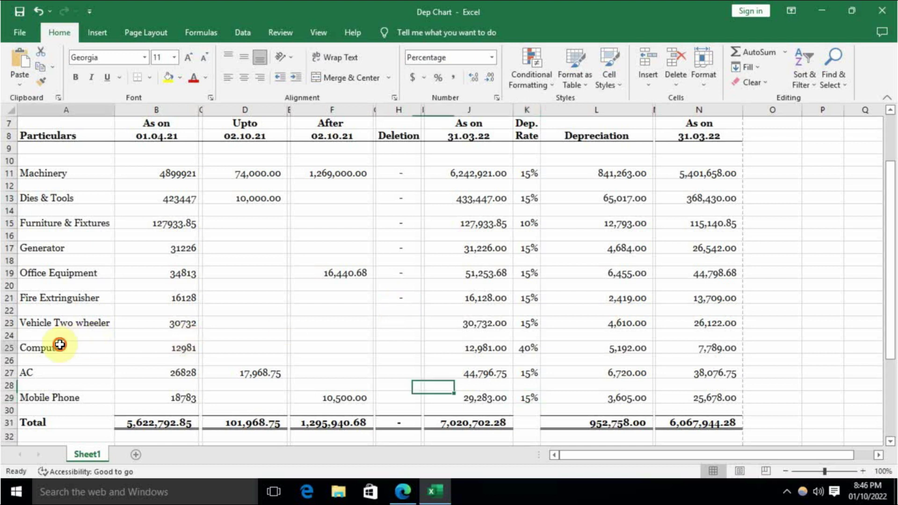
# - Compare the depreciation rates of Computer and Furniture & Fixtures with the rates of Machinery, Dies & Tools and the remaining assets
pyautogui.click(529, 347)
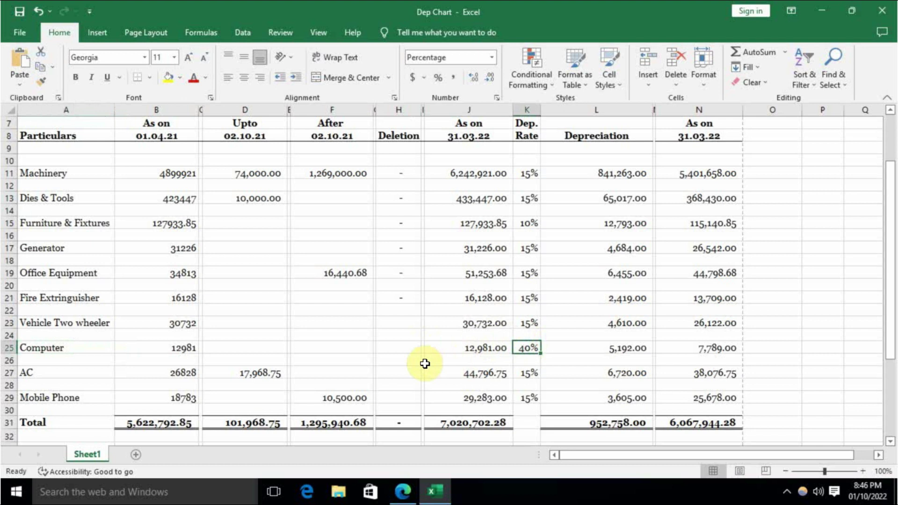
pyautogui.click(73, 224)
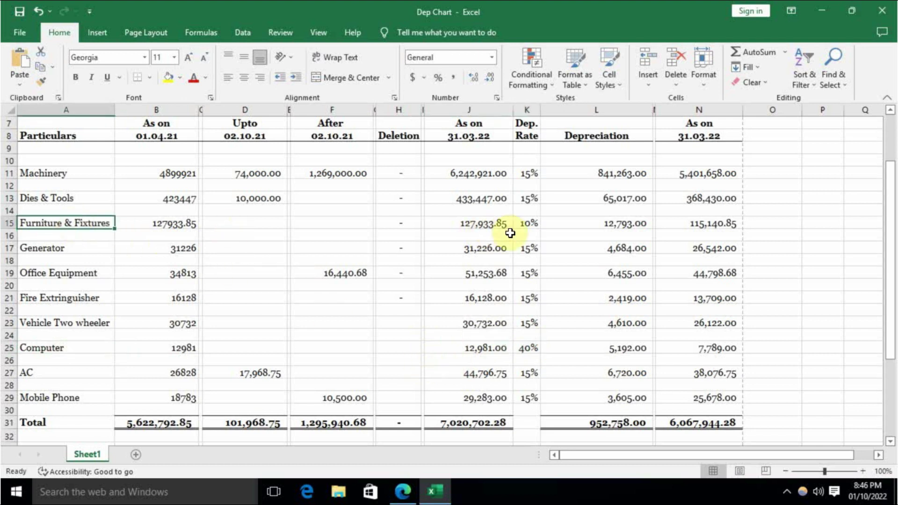
pyautogui.click(526, 223)
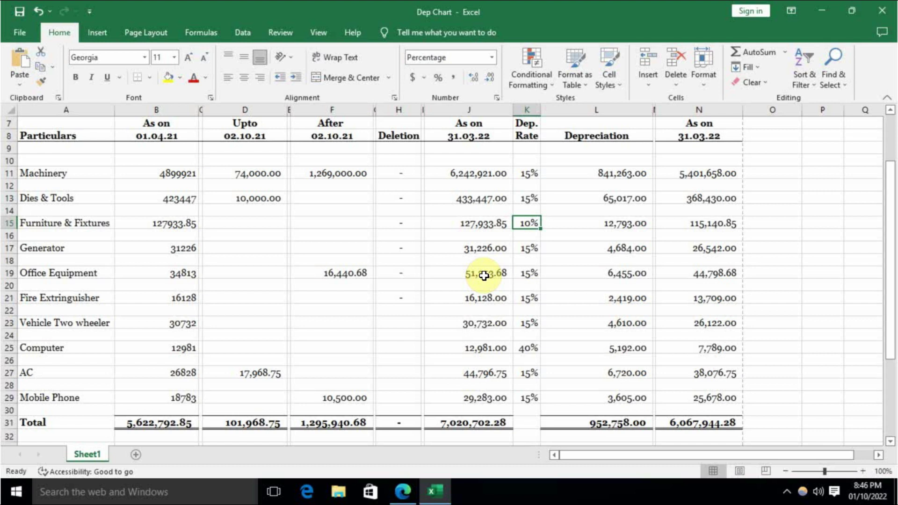
pyautogui.click(527, 348)
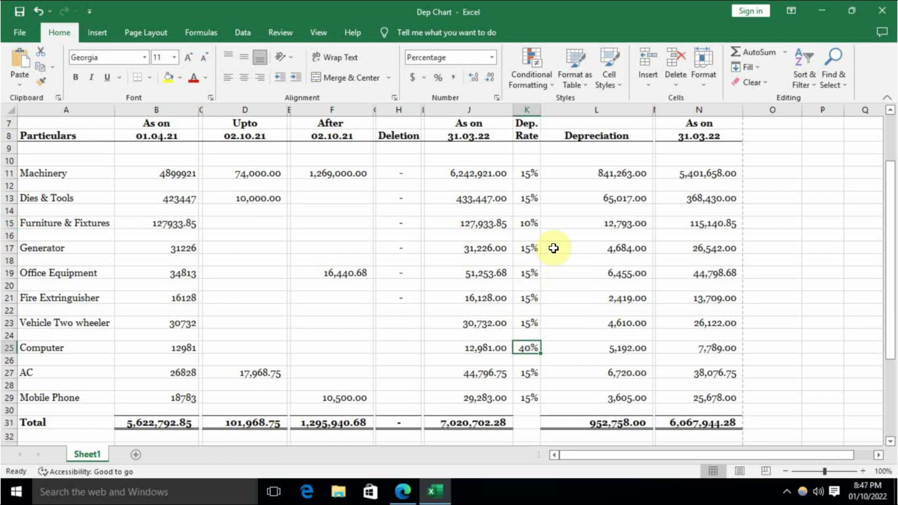
pyautogui.click(528, 170)
pyautogui.moveTo(528, 170); pyautogui.dragTo(527, 200)
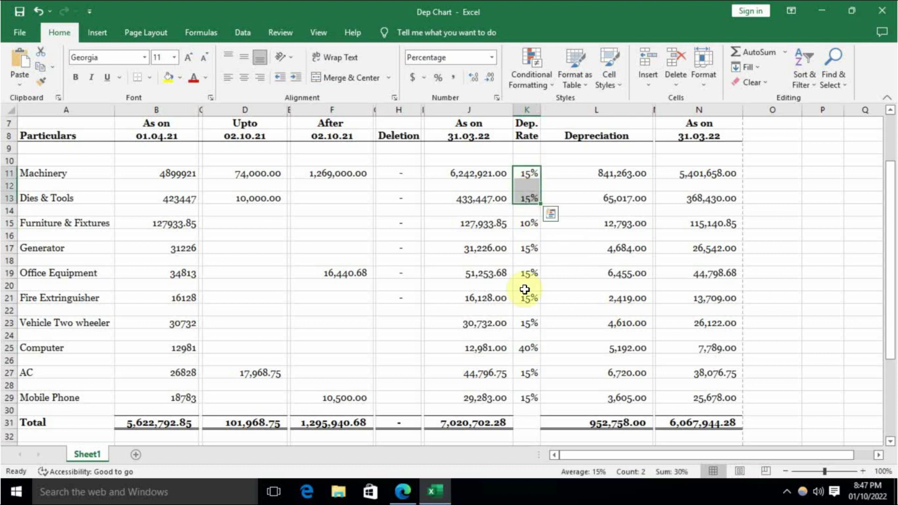
pyautogui.moveTo(527, 360); pyautogui.dragTo(527, 410)
# - Check the Total row of the fixed assets chart and the company signature line below it
pyautogui.scroll(-2, 389, 331)
pyautogui.click(336, 365)
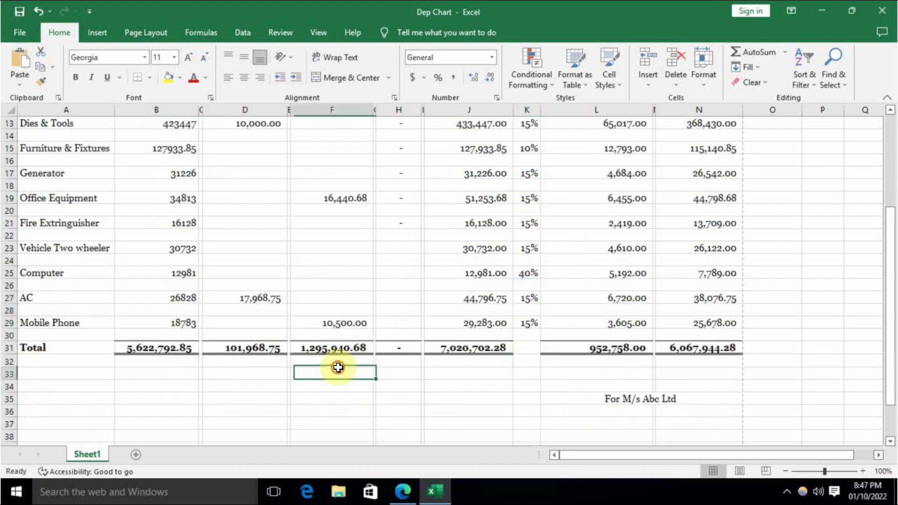
pyautogui.scroll(4, 435, 323)
pyautogui.scroll(-4, 557, 315)
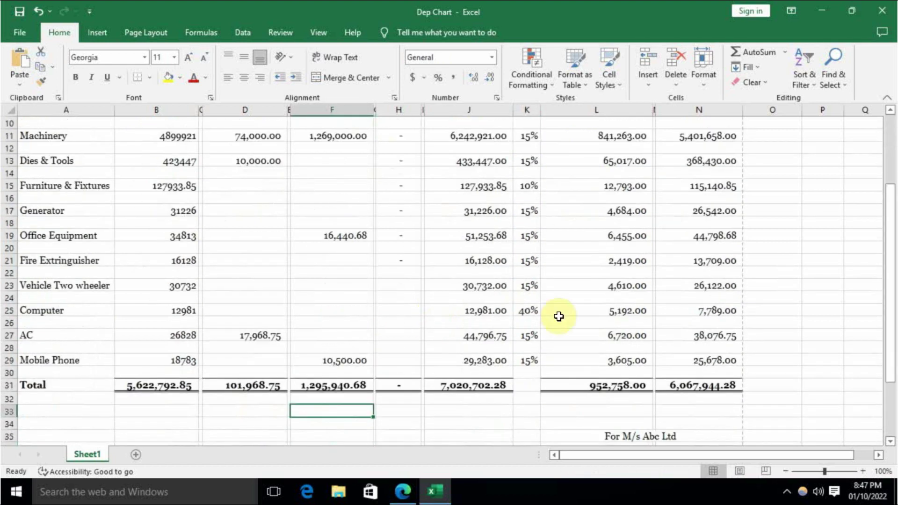
pyautogui.click(623, 389)
pyautogui.click(594, 397)
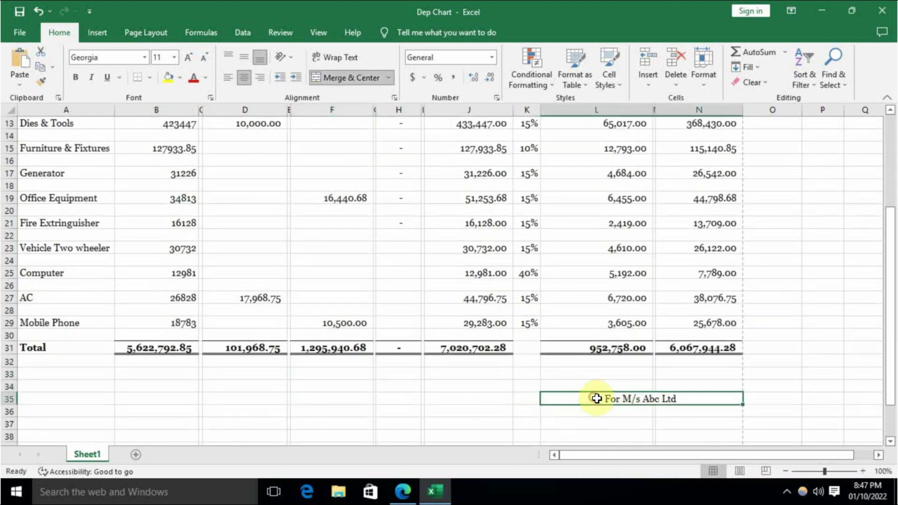
# - Look over the whole chart from the M/s ABC Ltd heading and column headers down to the signature line
pyautogui.scroll(4, 359, 288)
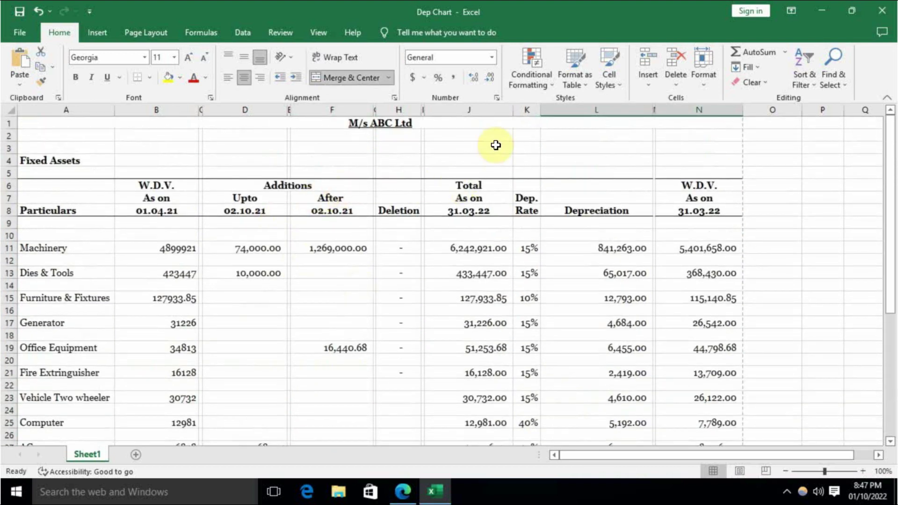
pyautogui.click(584, 148)
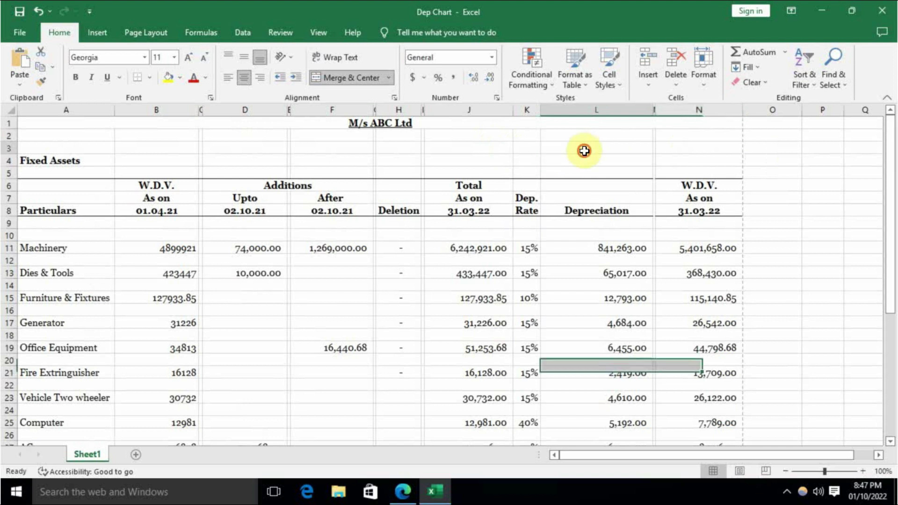
pyautogui.scroll(-7, 457, 178)
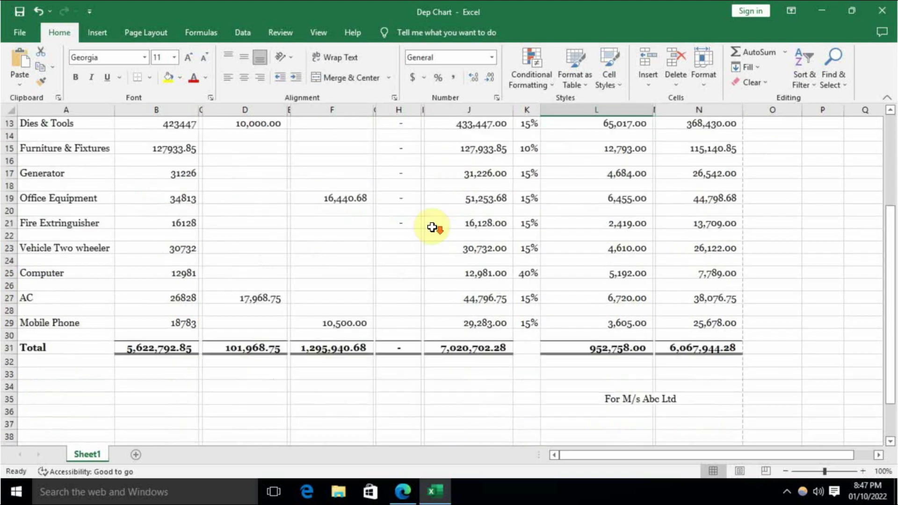
pyautogui.click(321, 315)
pyautogui.scroll(7, 461, 320)
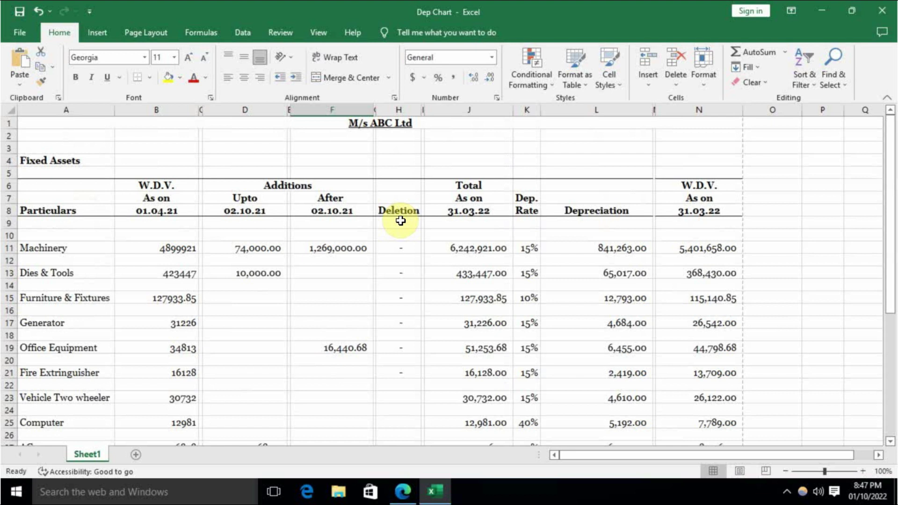
# - View the print preview of the depreciation chart, and return to the worksheet
pyautogui.hotkey('ctrl', 'p')
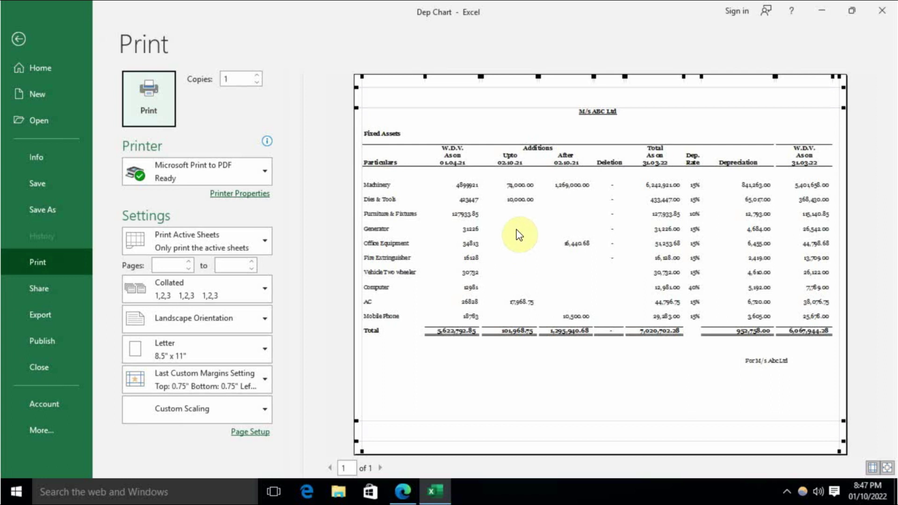
pyautogui.click(19, 38)
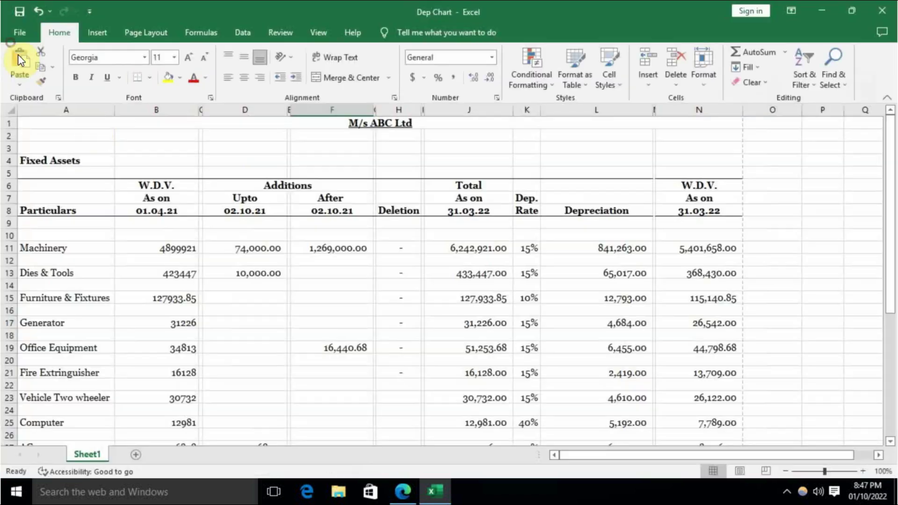
pyautogui.click(450, 163)
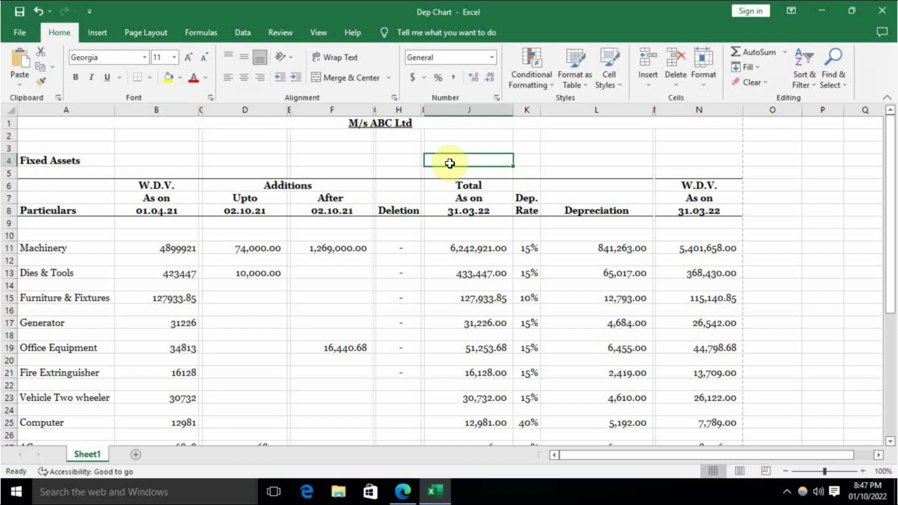